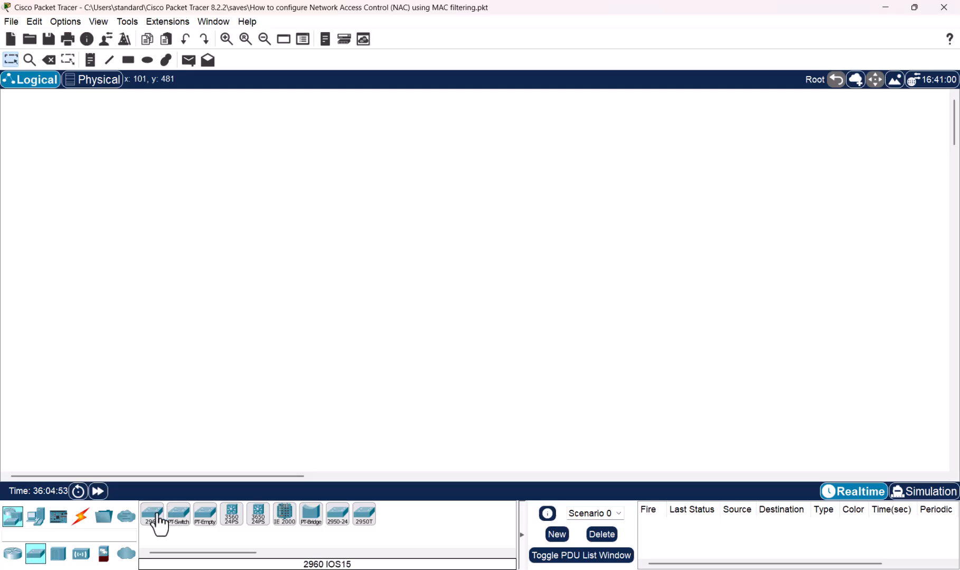
Step: Place a 2960 switch near the upper middle of the workspace and two PCs below it, one on each side
click(153, 515)
click(476, 156)
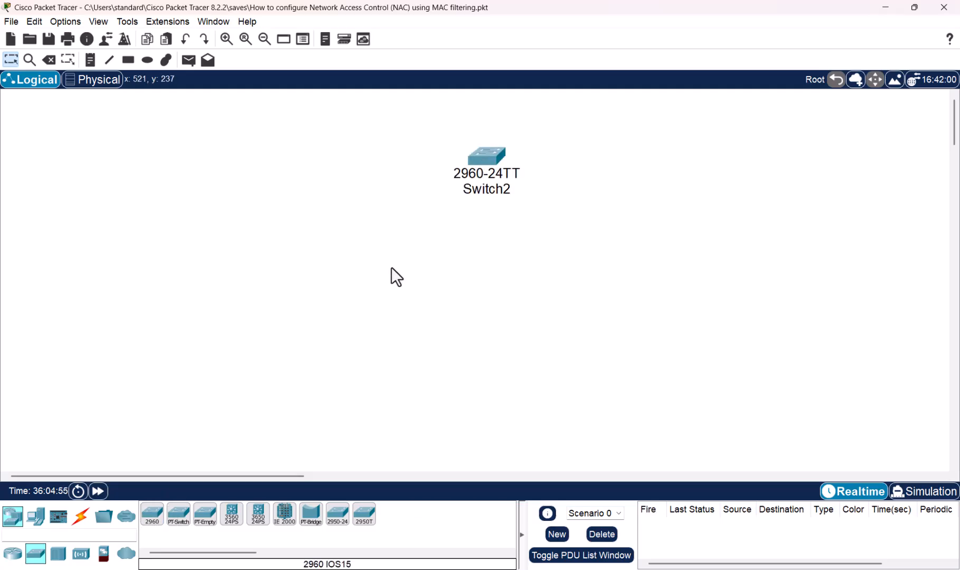
click(35, 518)
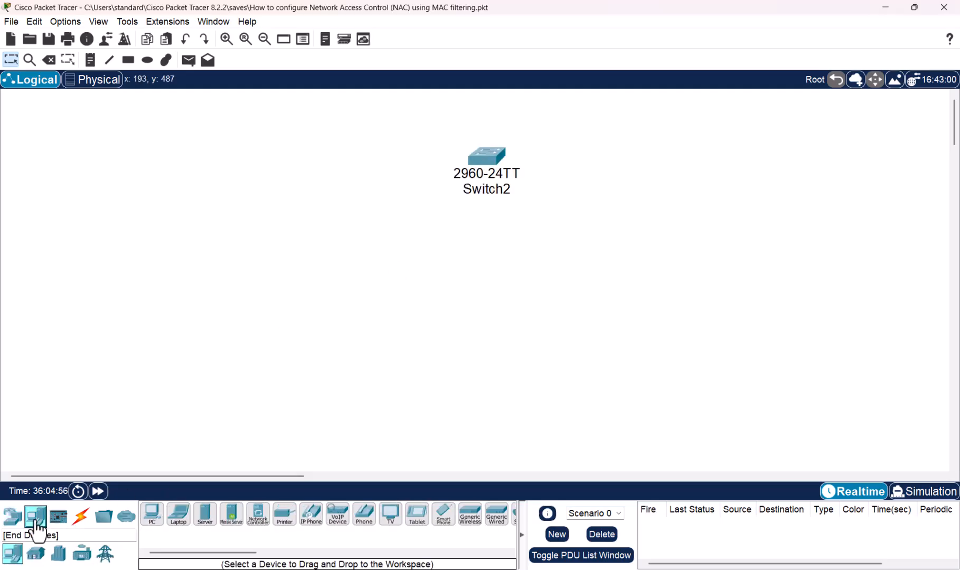
click(151, 518)
click(275, 345)
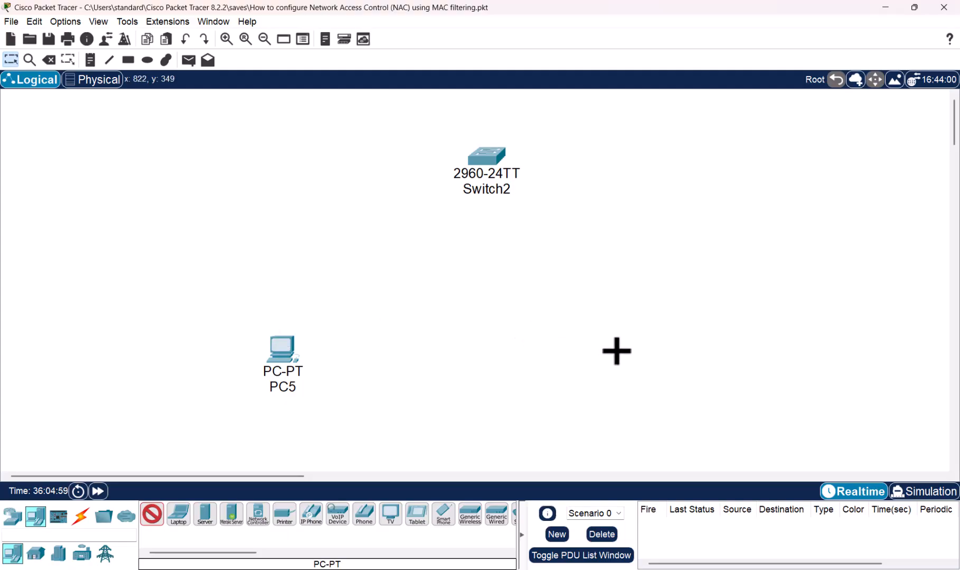
click(597, 330)
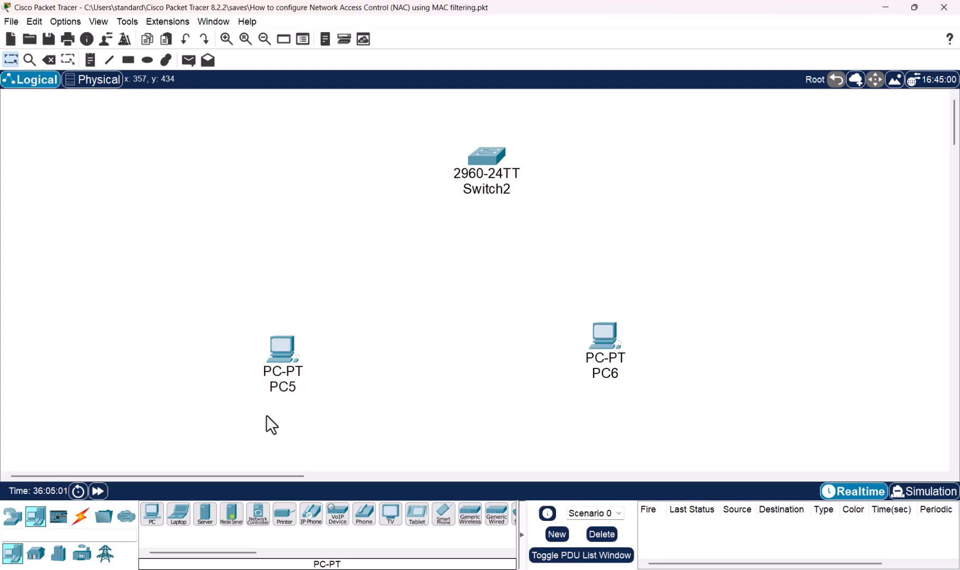
Step: Rename the left PC as PC1 and the right PC as PC2
click(292, 387)
click(305, 385)
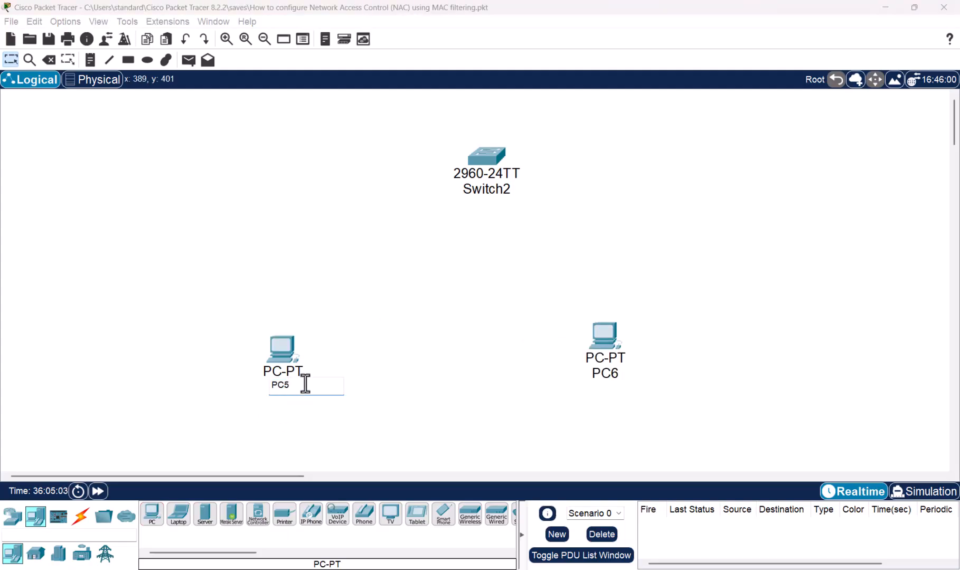
key(BackSpace)
text(1)
click(627, 449)
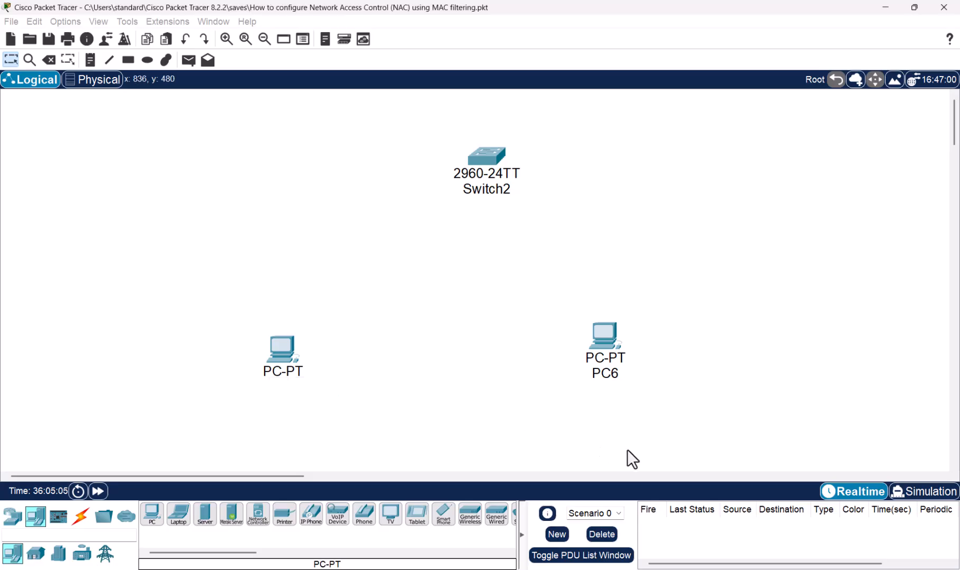
click(614, 378)
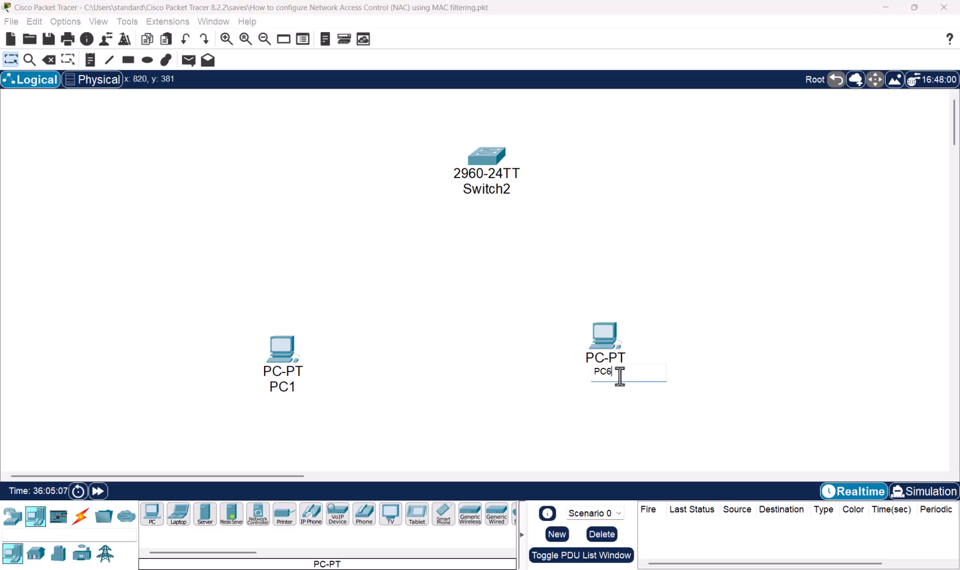
key(BackSpace)
text(2)
click(361, 431)
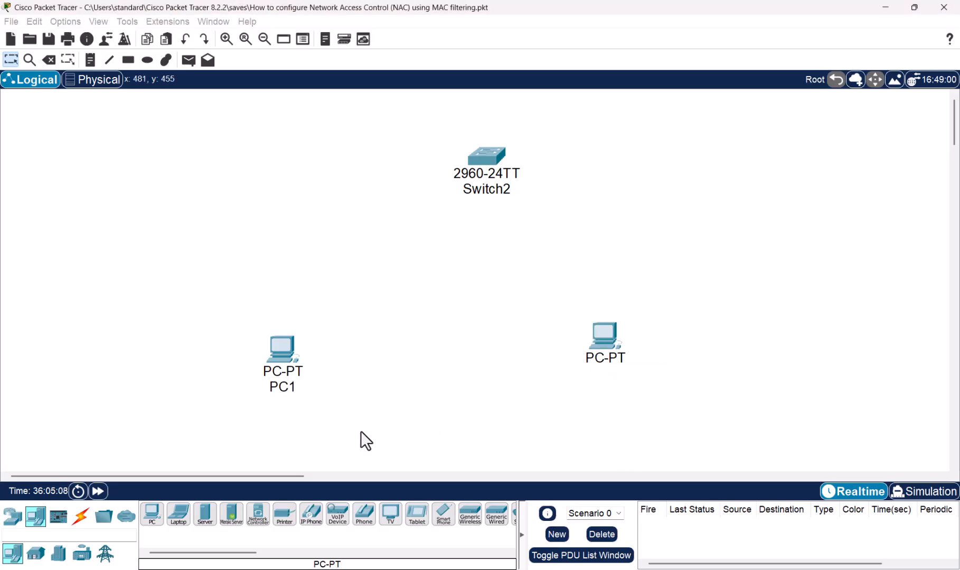
Step: Connect PC1's FastEthernet0 port to the switch's FastEthernet0/1 port with a copper straight-through cable
click(80, 516)
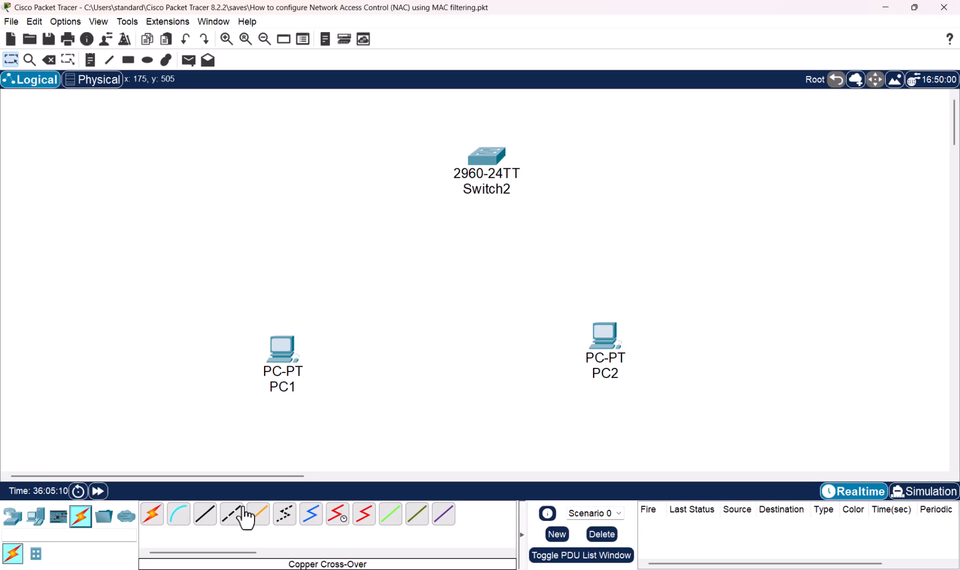
click(209, 514)
click(285, 349)
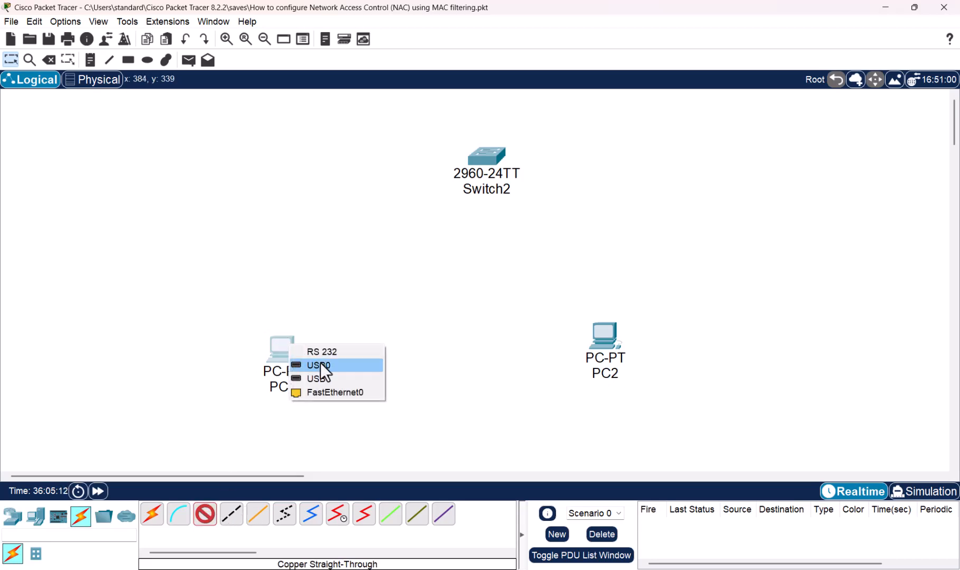
click(343, 393)
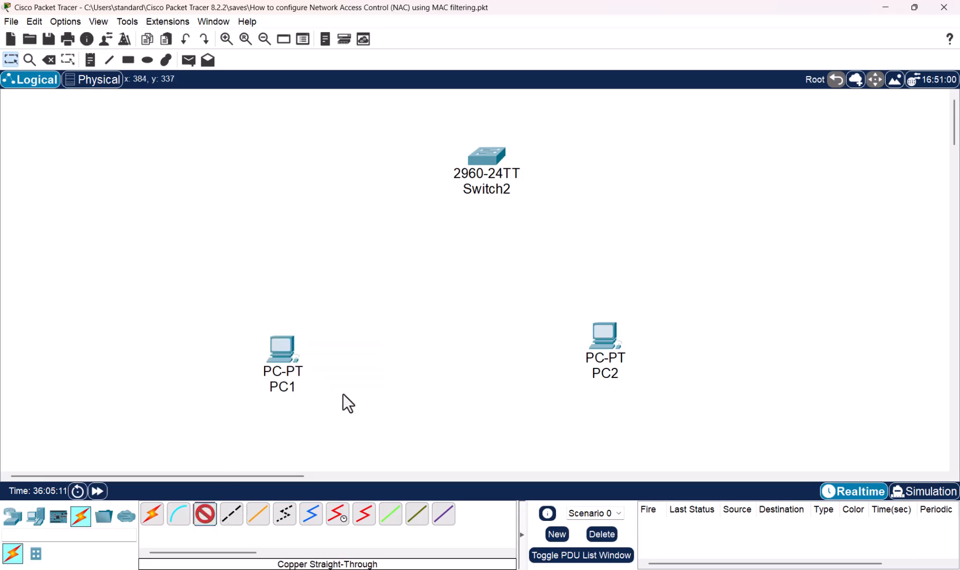
click(487, 154)
click(519, 172)
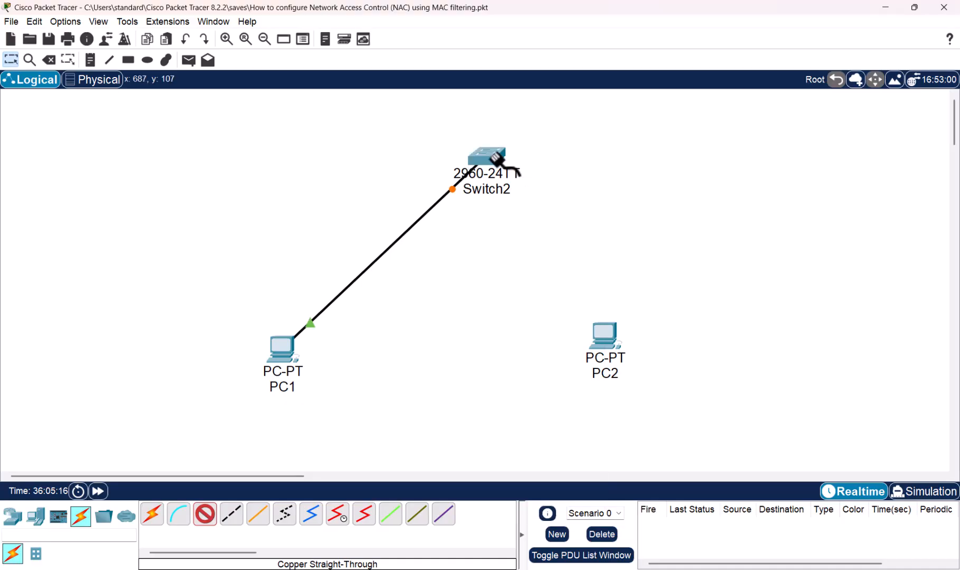
Step: Connect the switch's FastEthernet0/2 port to PC2's FastEthernet0 with a copper straight-through cable, and fast-forward the simulation time
click(487, 157)
click(506, 175)
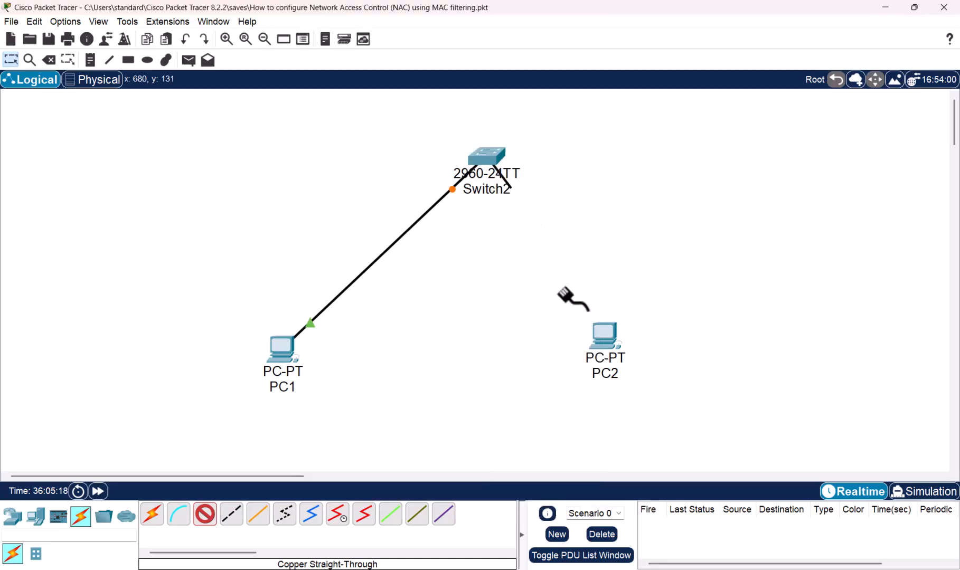
click(601, 336)
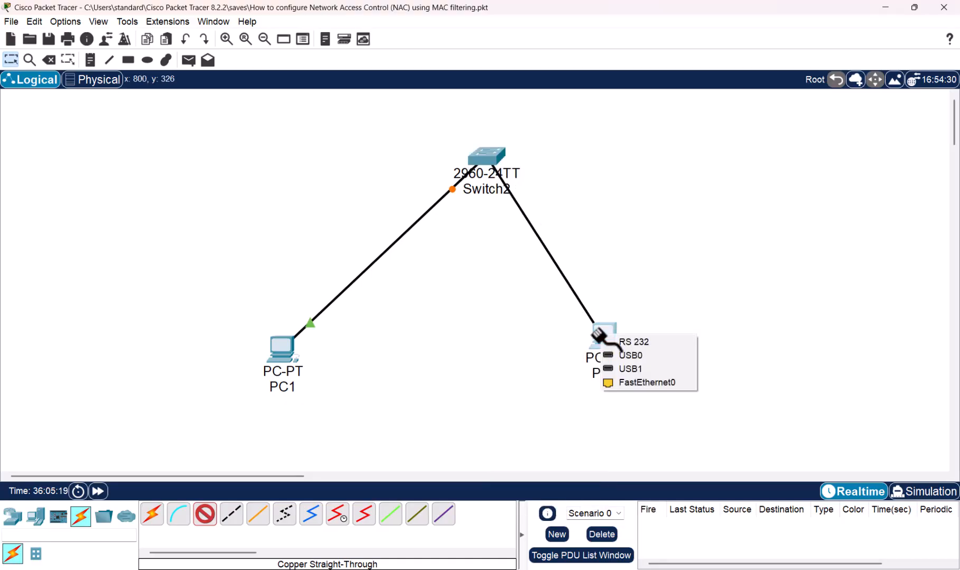
click(643, 377)
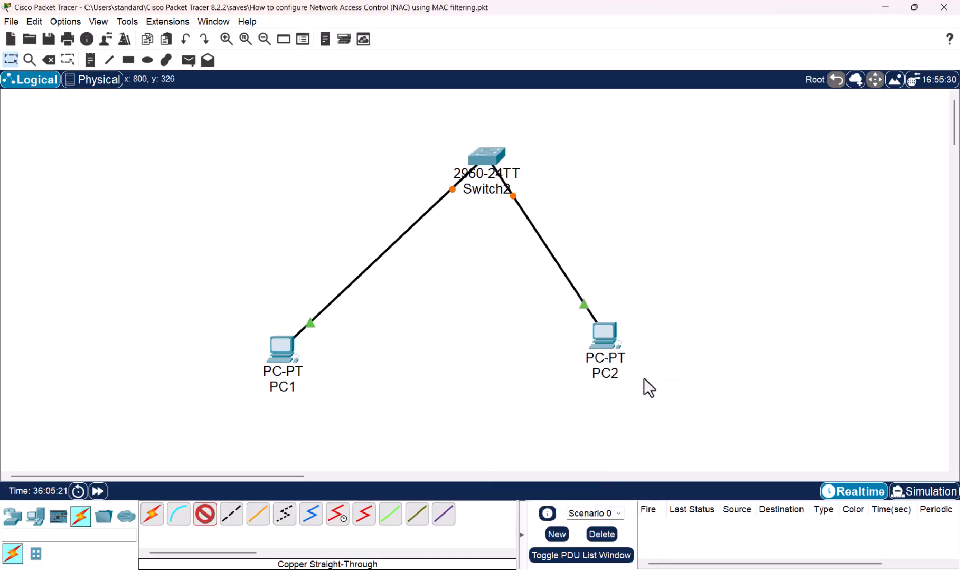
double_click(98, 492)
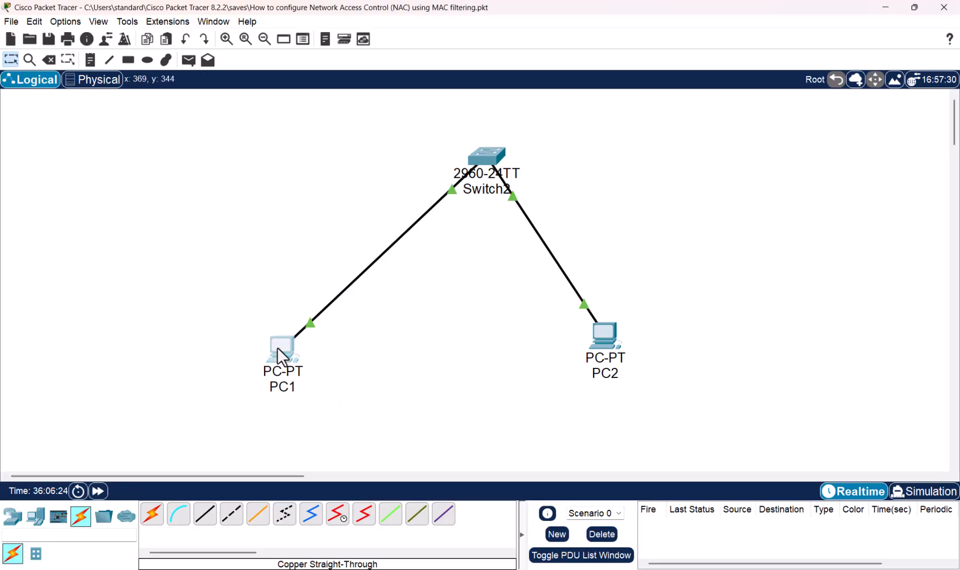
Step: Assign PC1 the static IPv4 address 192.168.1.1 in its IP configuration and close its window
click(280, 349)
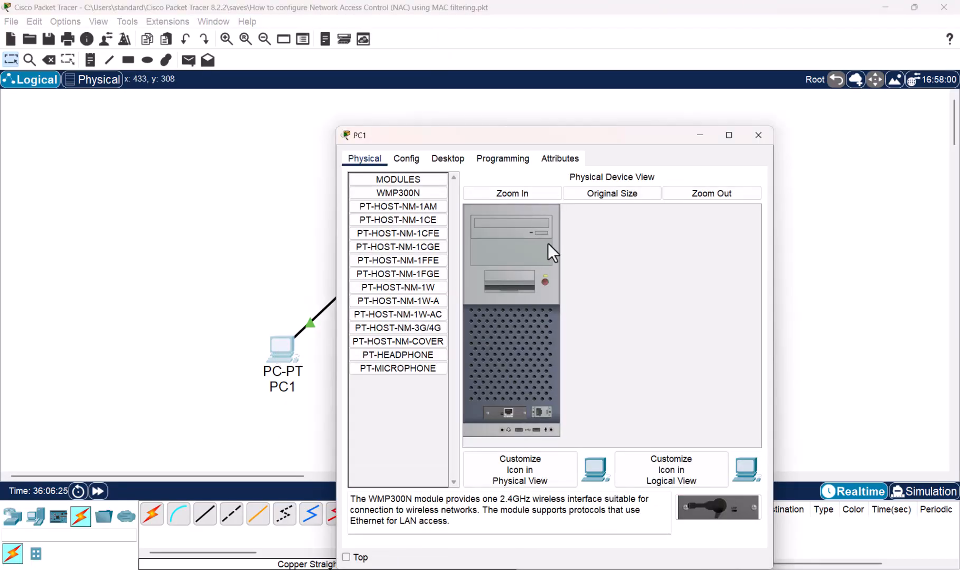
click(502, 155)
click(451, 156)
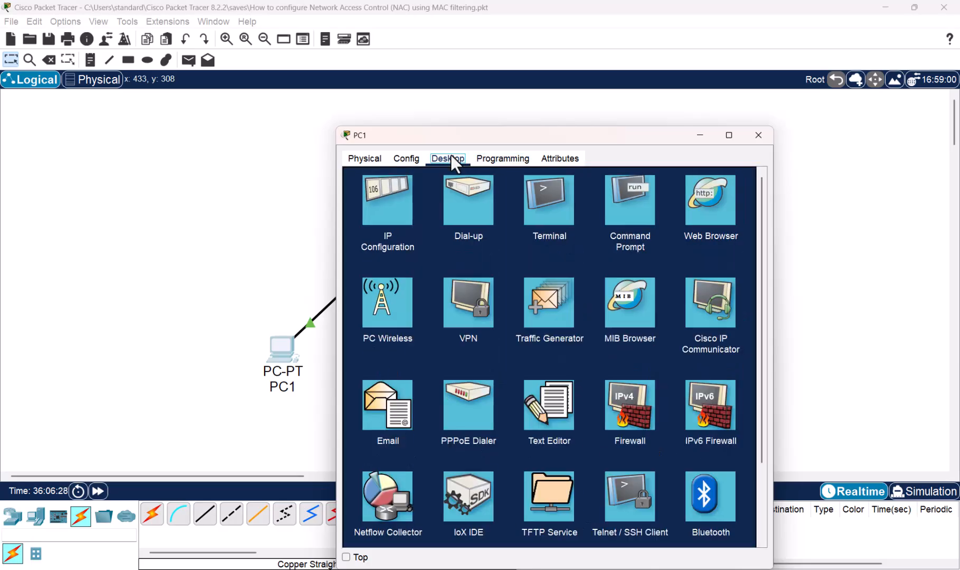
click(385, 195)
click(522, 240)
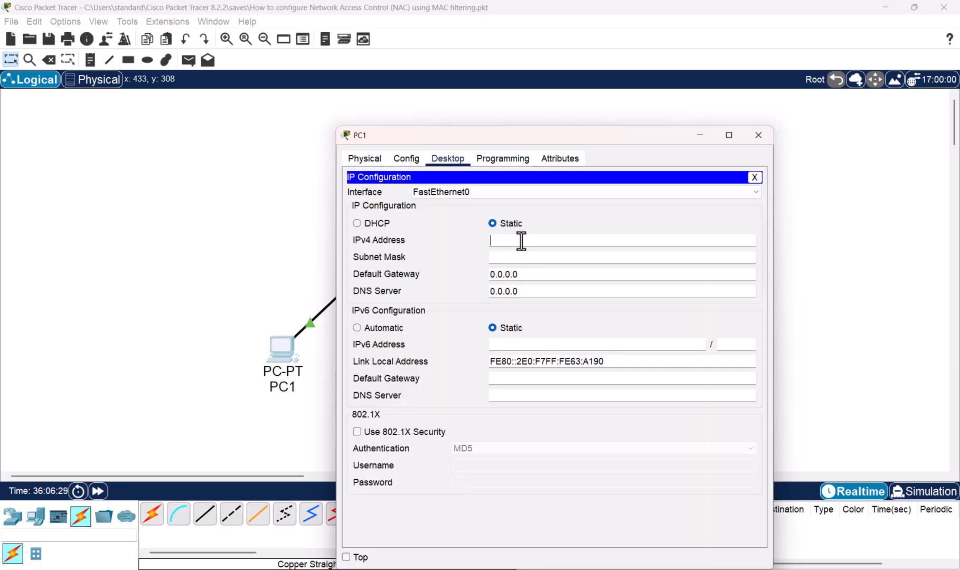
text(192.168.1.1)
double_click(521, 241)
click(612, 228)
click(751, 142)
Step: Assign PC2 the static IPv4 address 192.168.1.2 with subnet mask 255.255.255.0 and close its window
double_click(600, 347)
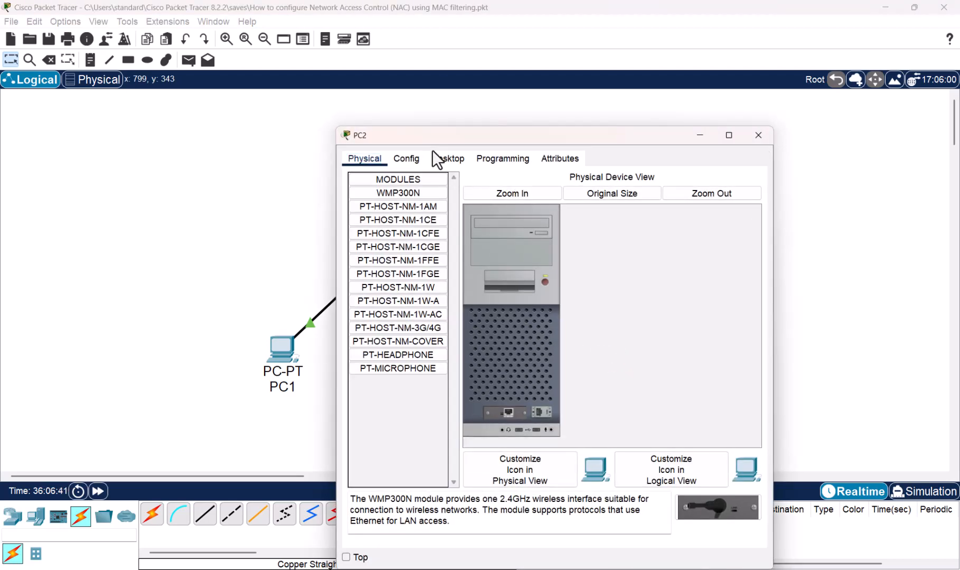
click(448, 165)
click(394, 211)
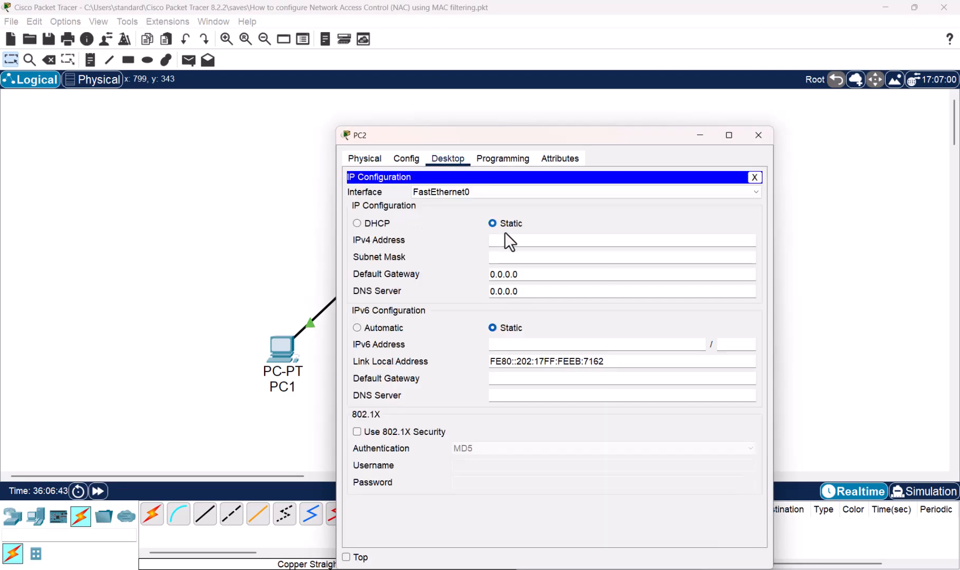
click(524, 241)
text(192.168.1.2)
key(Tab)
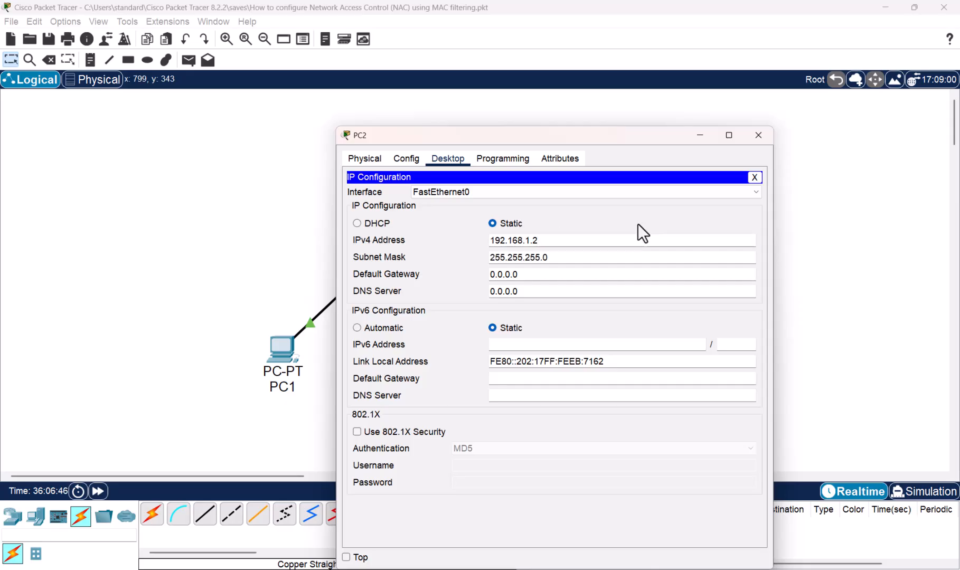
click(772, 136)
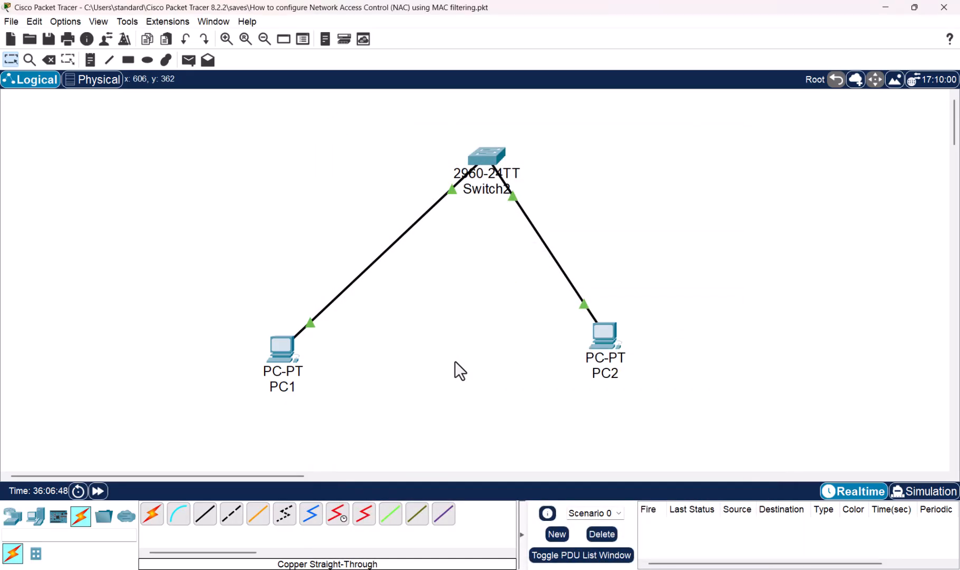
Step: Open the switch's command line and enter global configuration mode with en and conf t
click(494, 153)
click(448, 161)
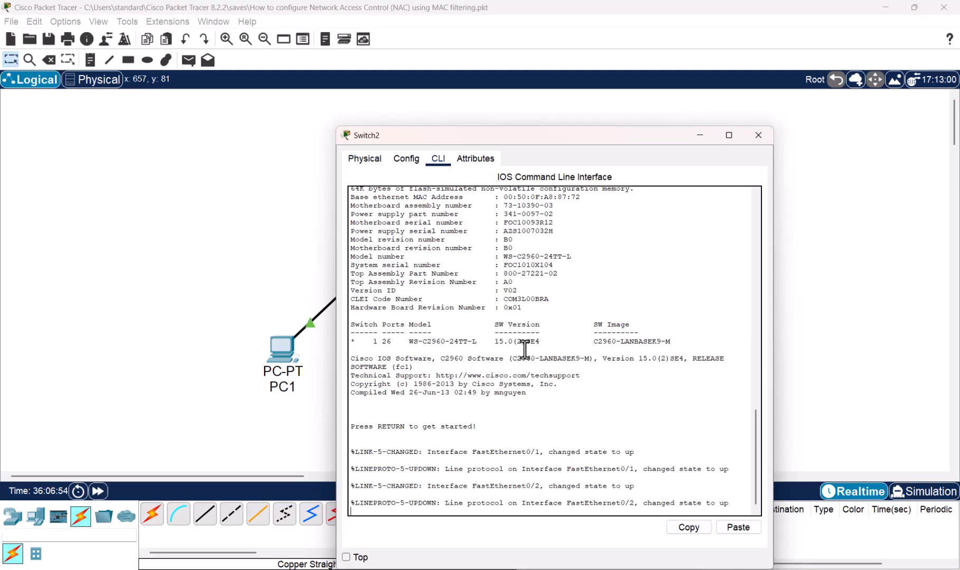
key(Return)
key(Return)
key(Return)
text(en)
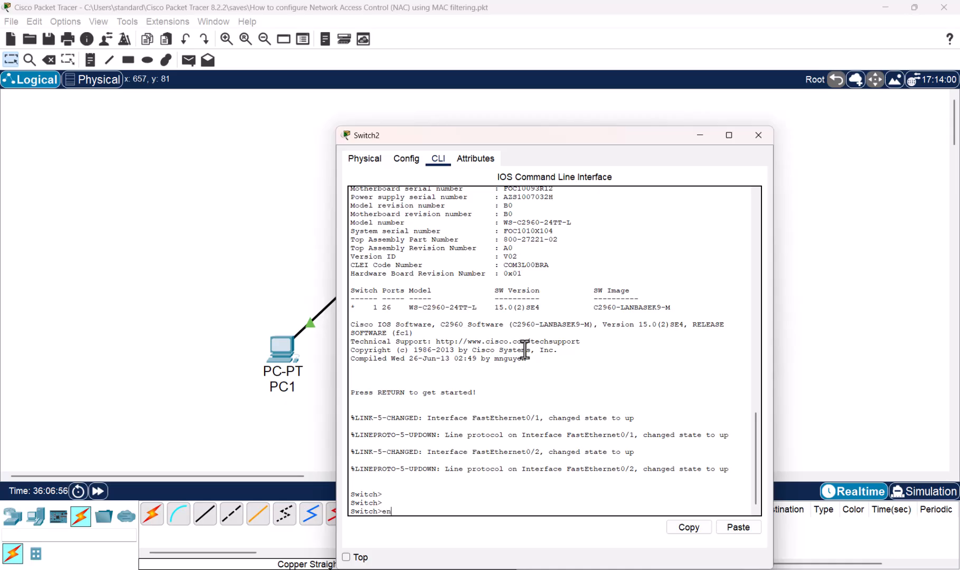
key(Return)
text(conf t)
key(Return)
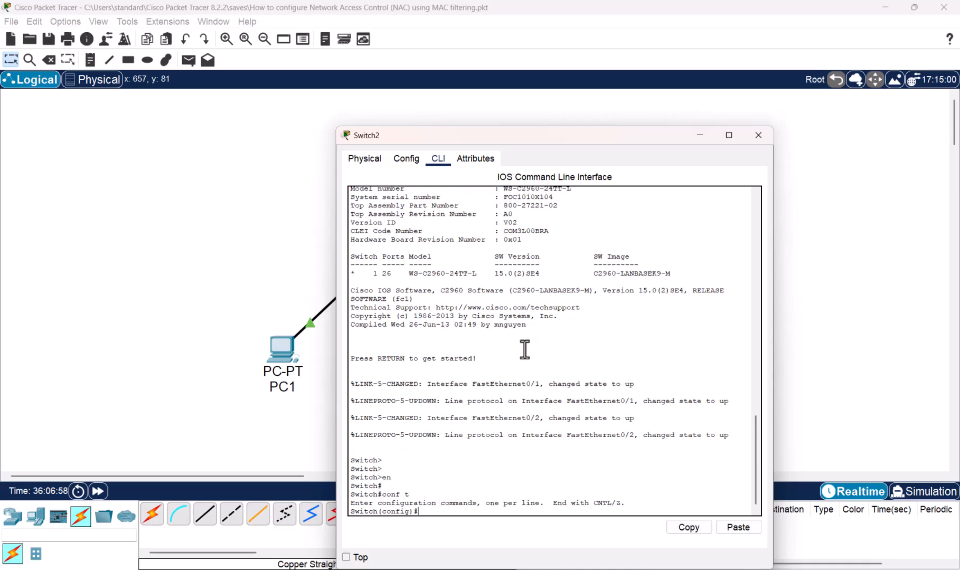
Step: Enter interface configuration mode for the switch's port with the command interface fastEthernet 0/1
text(inter)
key(Tab)
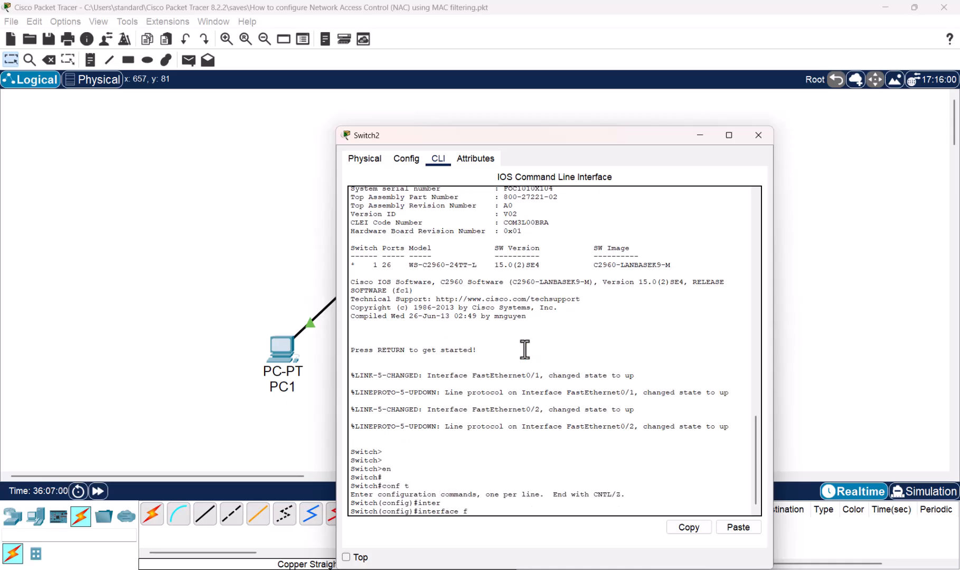
text(fa)
key(Tab)
text(0)
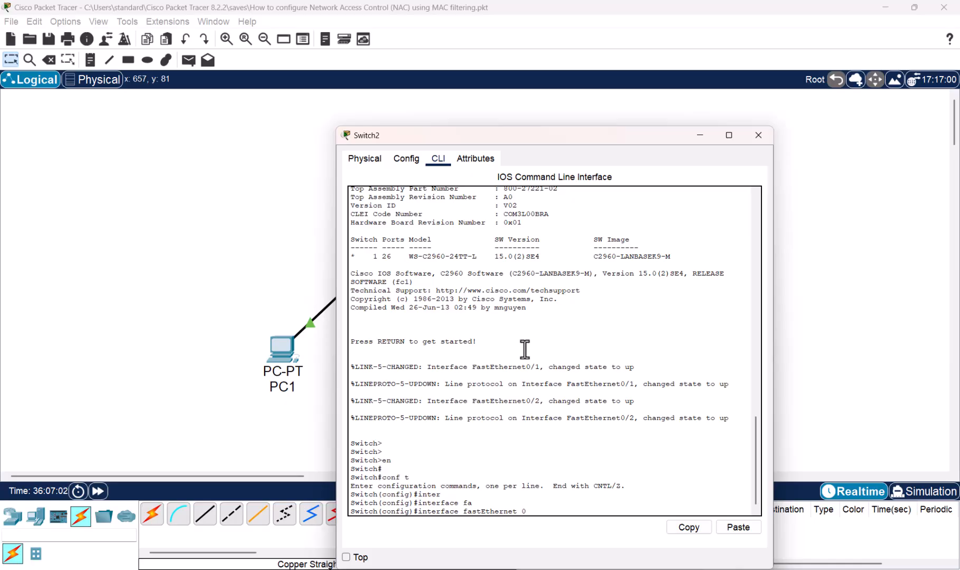
text(/1)
key(Return)
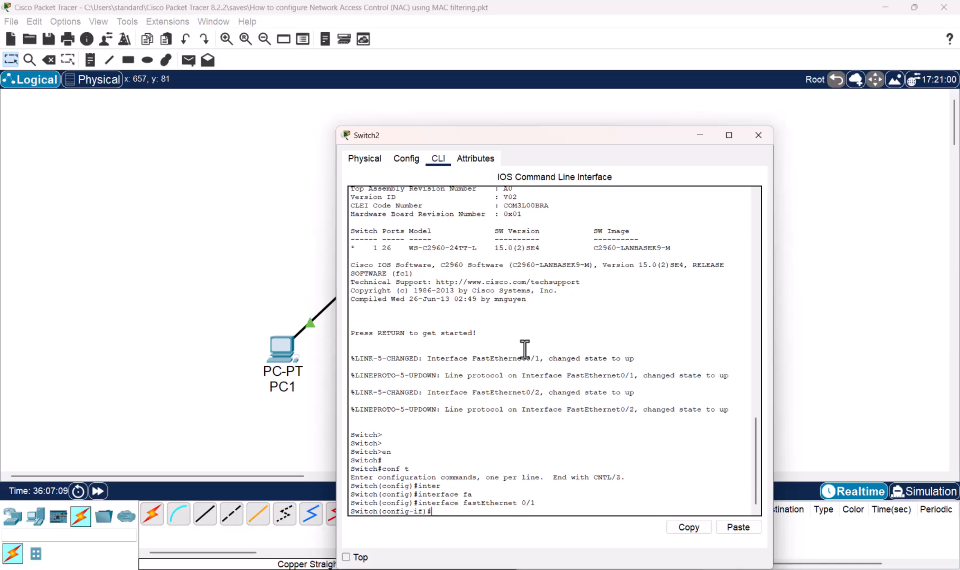
Step: Set FastEthernet 0/1 to access mode with the command switchport mode access
text(swi)
key(Tab)
text(mod)
key(Tab)
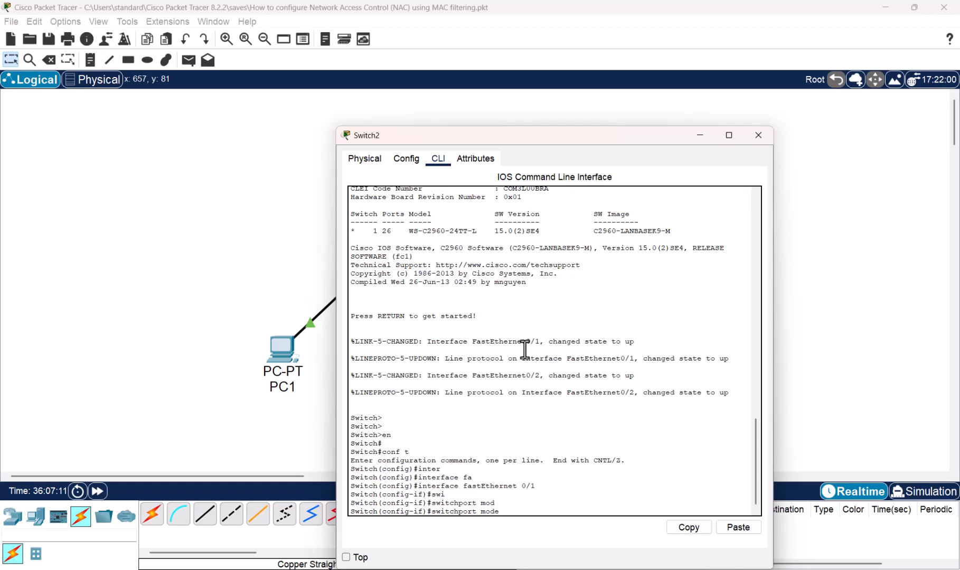
text(acc)
key(Tab)
key(Return)
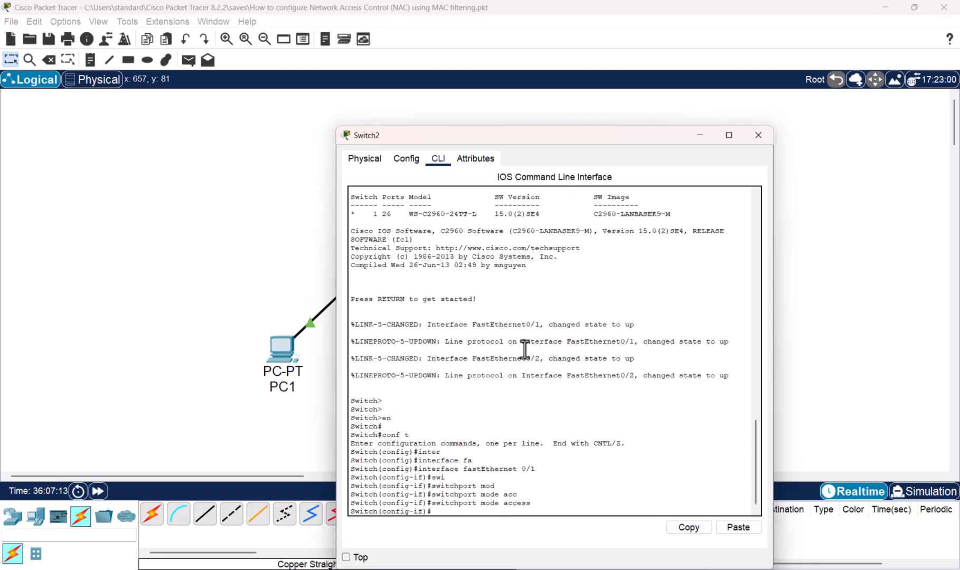
Step: Enable port security on FastEthernet 0/1 with the command switchport port-security
text(swi)
key(Tab)
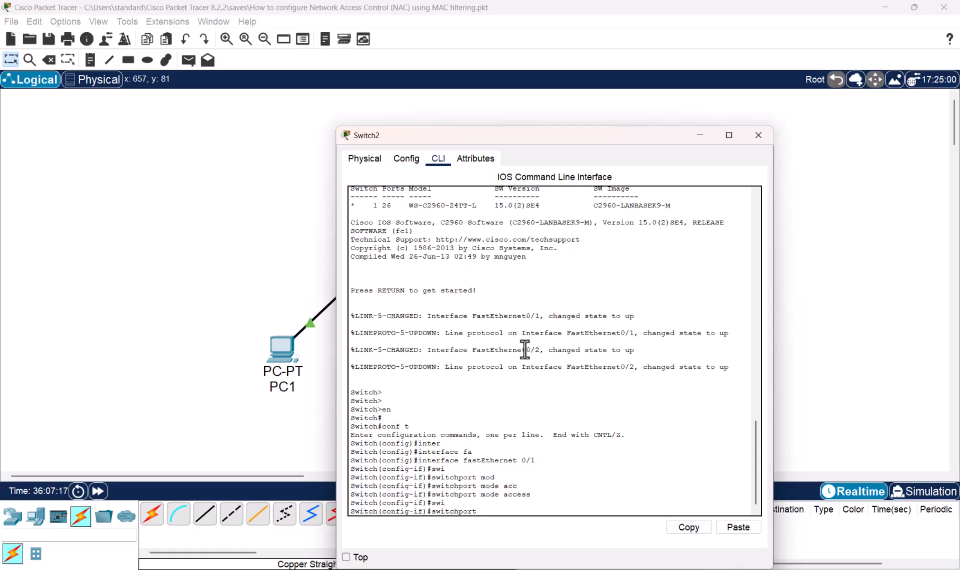
text(port-security)
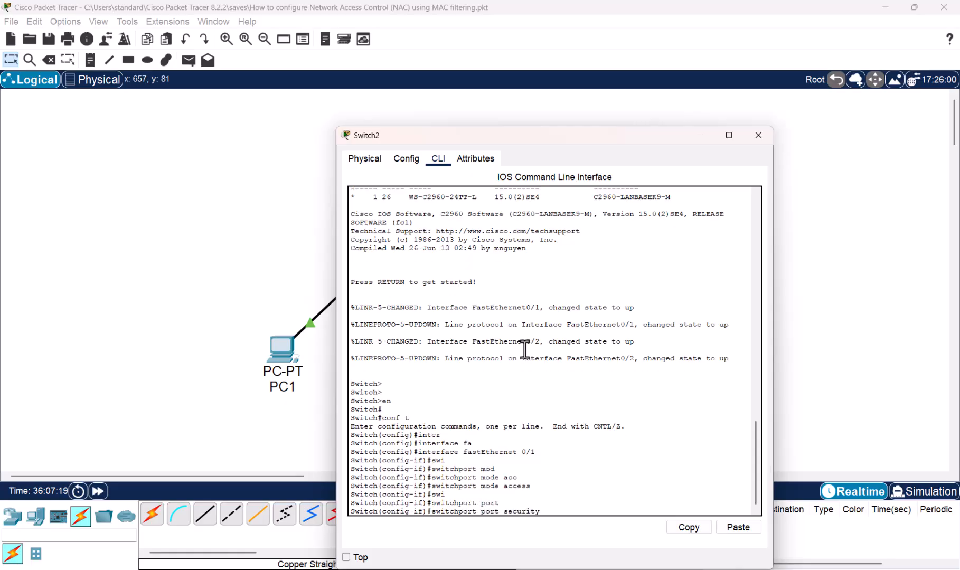
key(Return)
Step: Limit FastEthernet 0/1 to one secure MAC address with the command switchport port-security maximum 1
text(sw)
key(Tab)
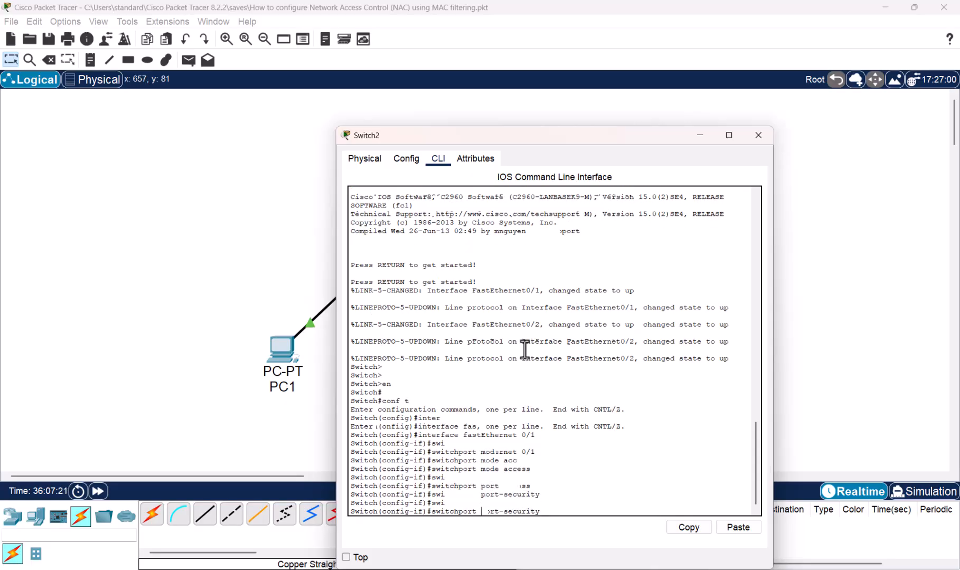
text(port)
key(Tab)
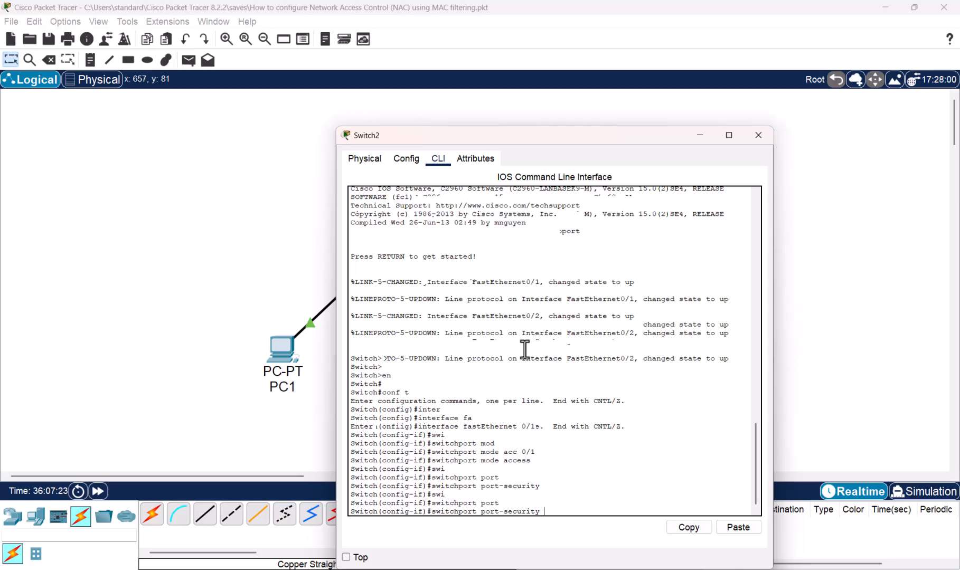
text(?maxi)
key(Tab)
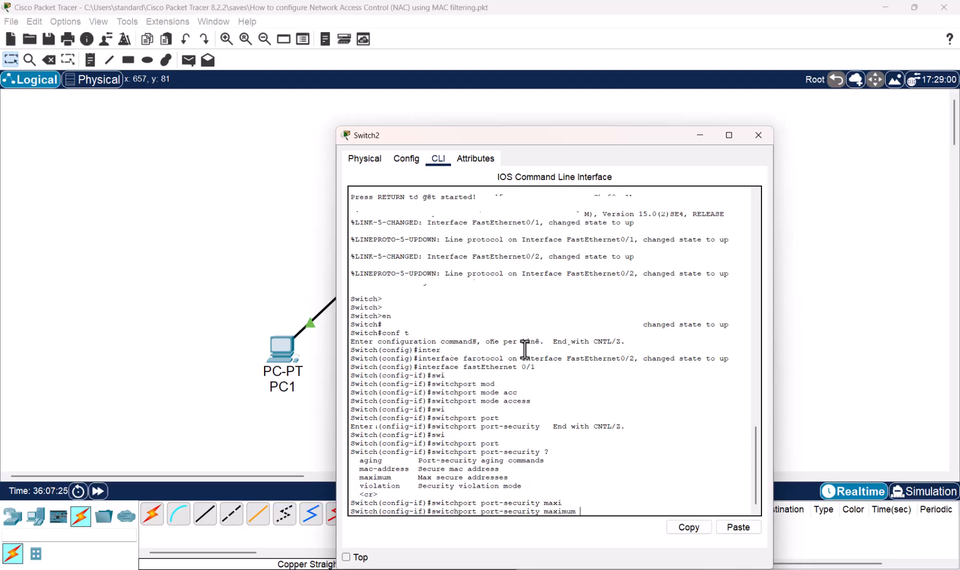
text(1)
key(Return)
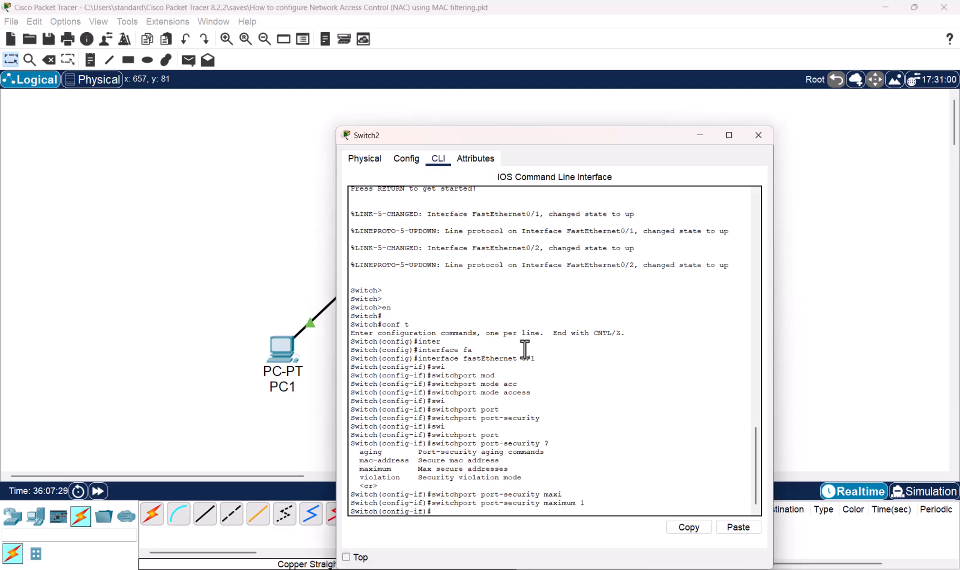
Step: Set the port's security violation mode to restrict with the command switchport port-security violation restrict
text(swi)
key(Tab)
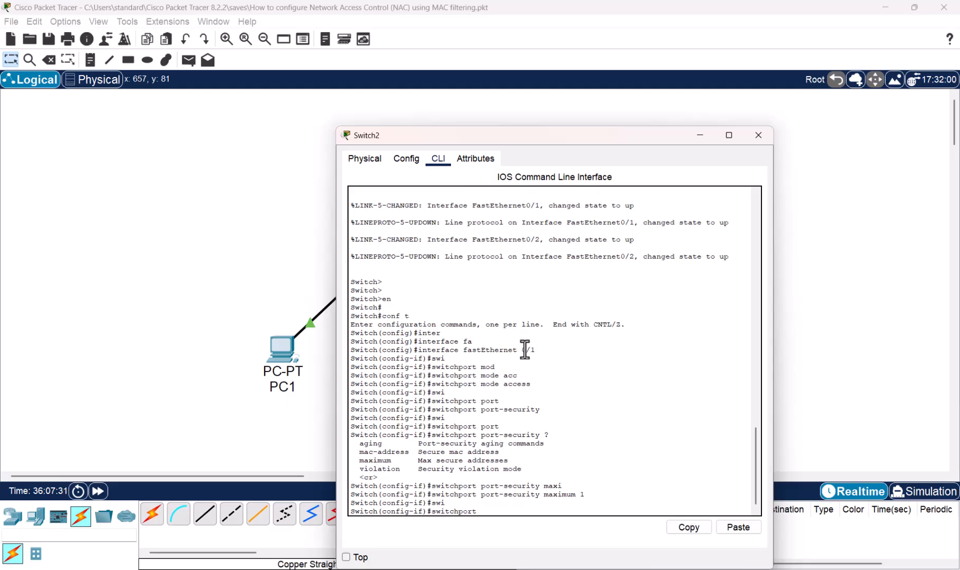
text(port)
key(Tab)
text(m)
key(BackSpace)
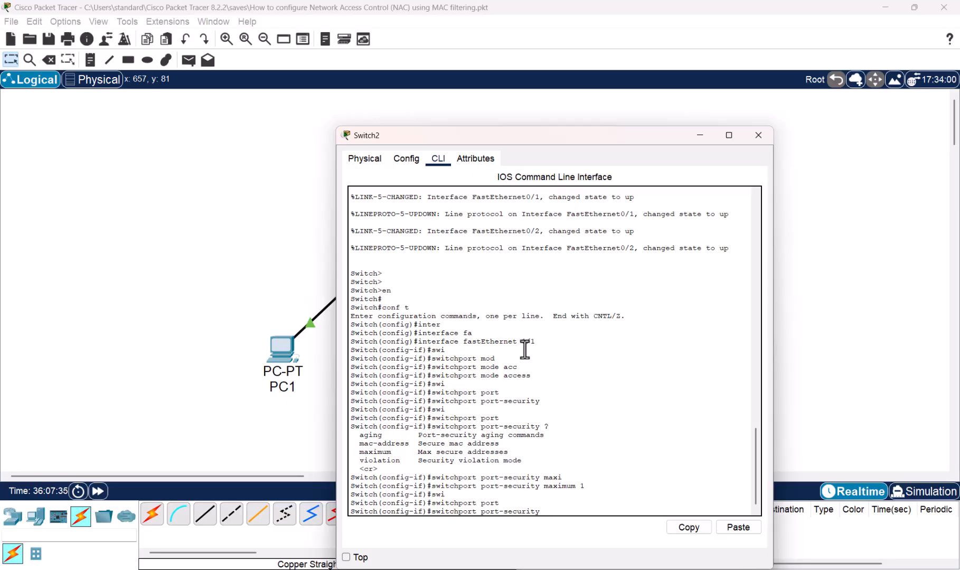
text(viol)
key(Tab)
text(restri)
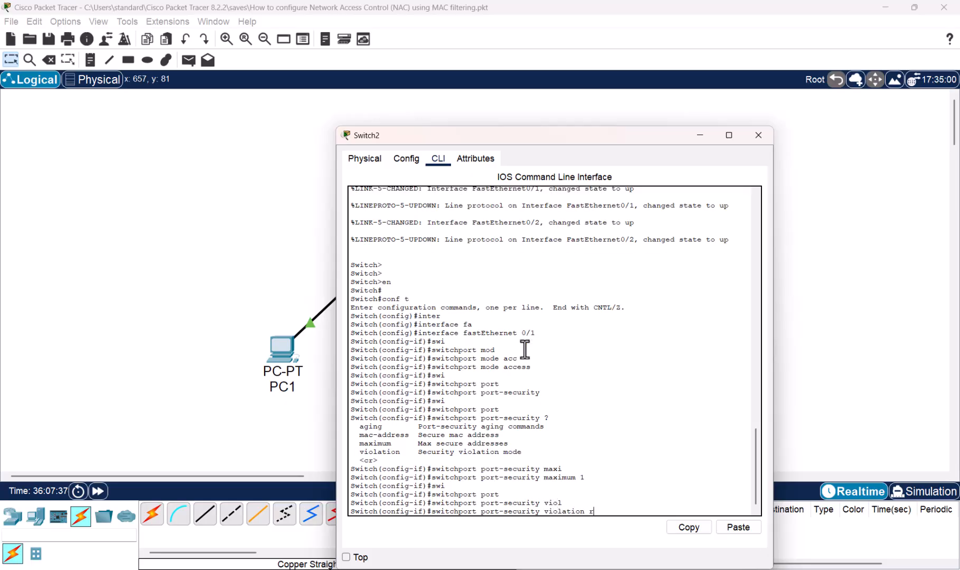
key(Tab)
key(Return)
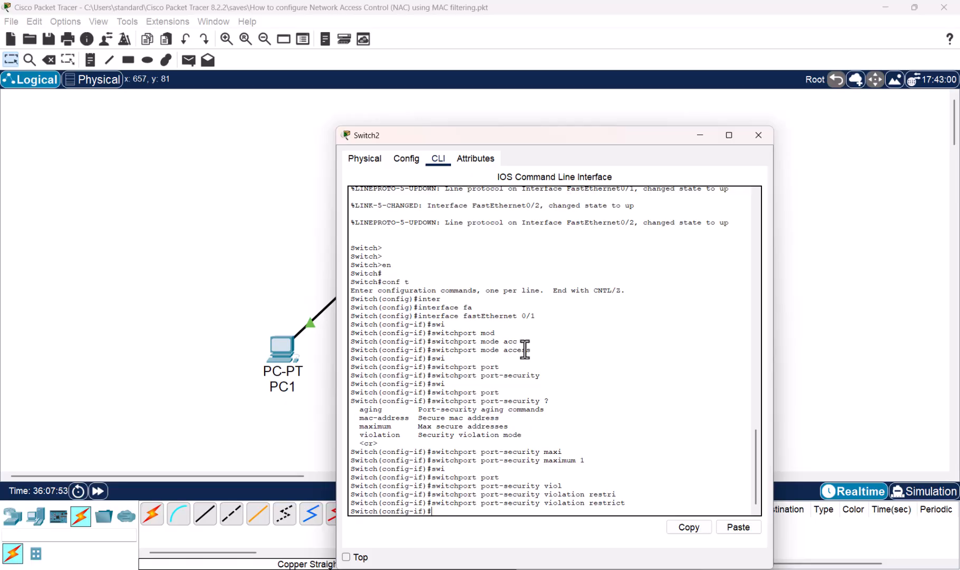
Step: Enable sticky MAC address learning on the port with the command switchport port-security mac-address sticky
text(swi)
key(Tab)
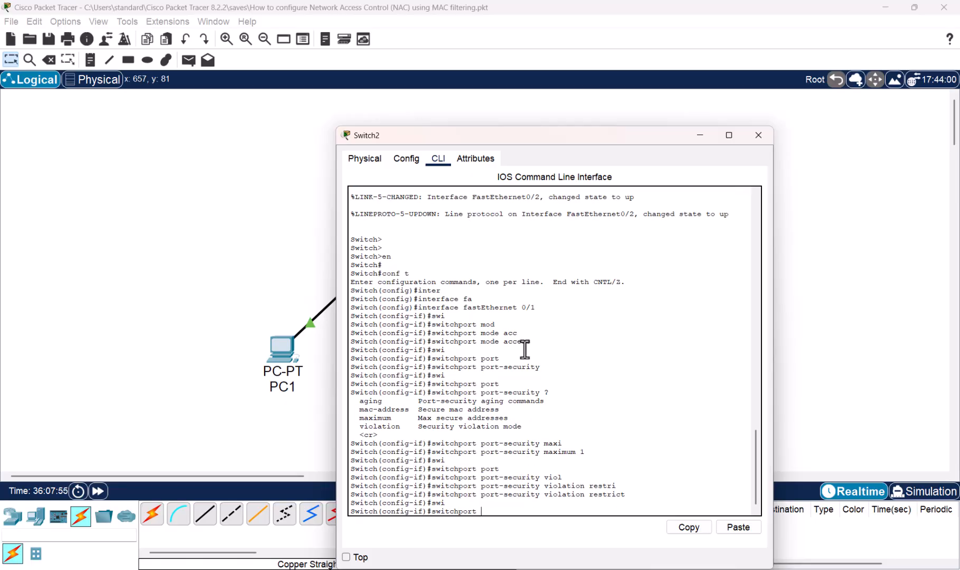
text(port)
key(Tab)
text(mac)
key(Tab)
text(?sti)
key(Tab)
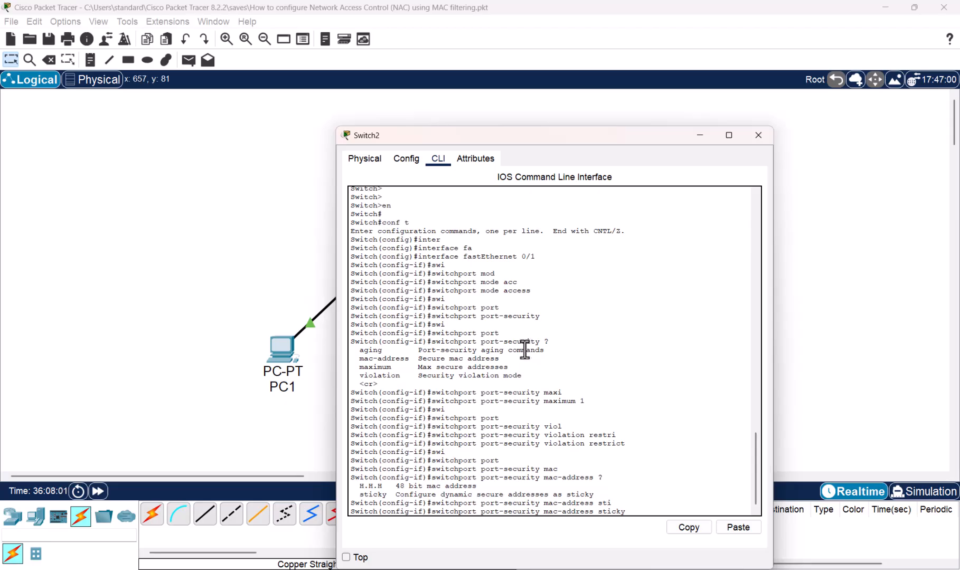
key(Return)
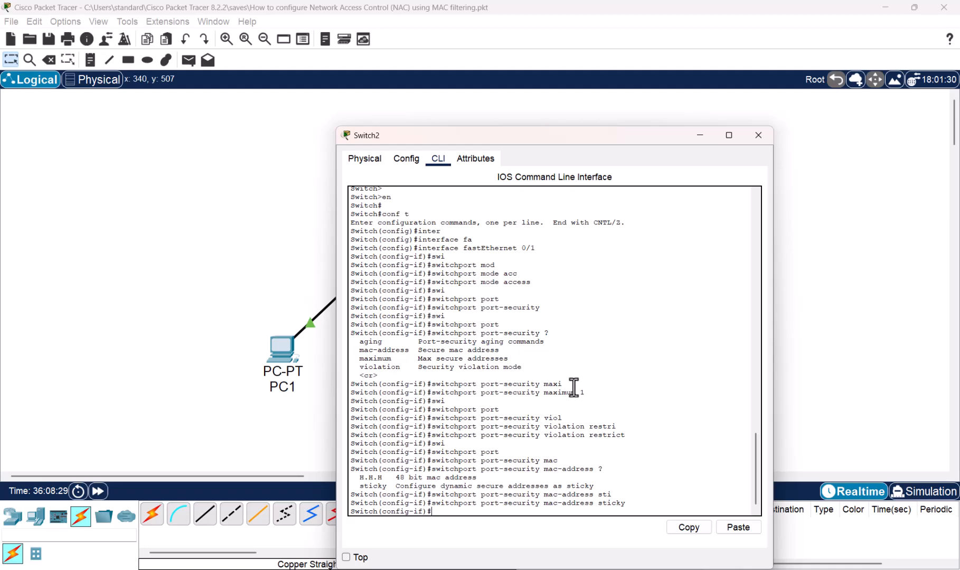
Step: Save the switch configuration with the command do wr mem and close the switch window
text(do wr mem)
key(Return)
key(Return)
key(Return)
key(Return)
key(Return)
key(Return)
key(Return)
key(Return)
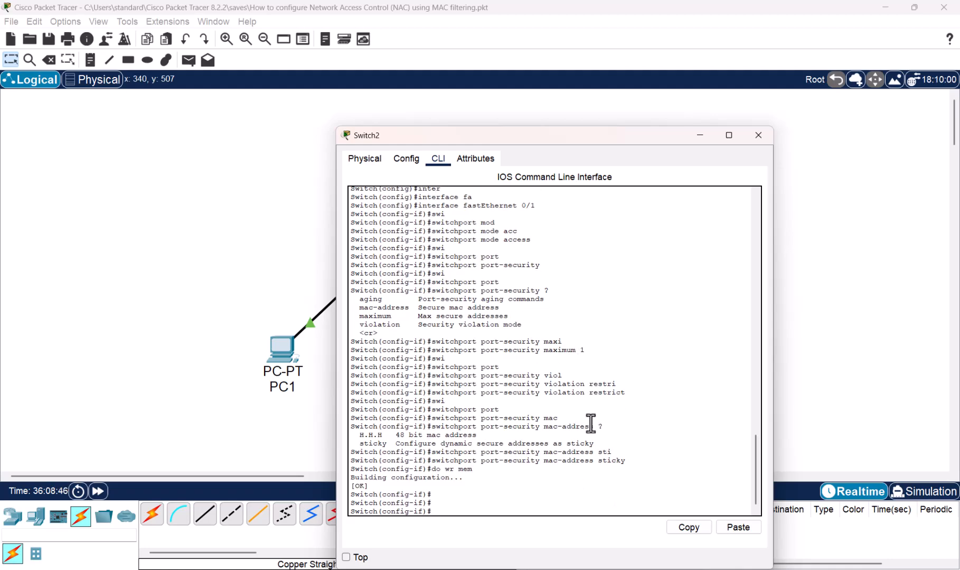
key(Escape)
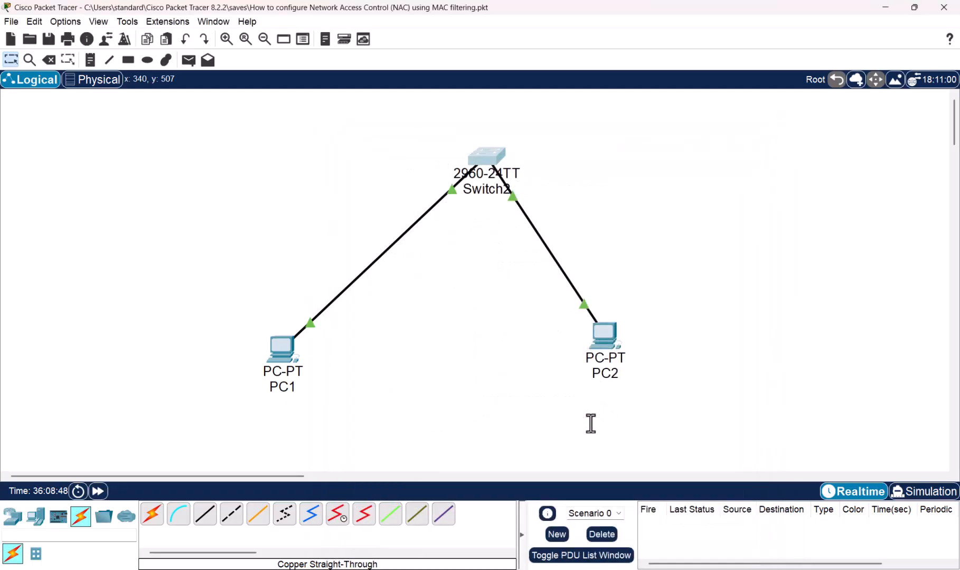
Step: Fast-forward the simulation time, then ping 192.168.1.2 from PC1's command prompt
click(98, 492)
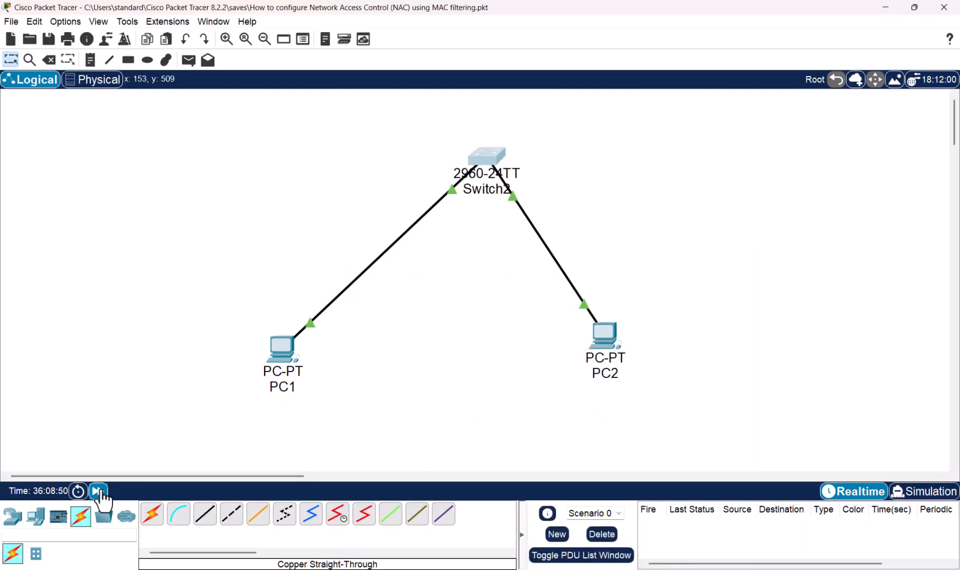
click(98, 493)
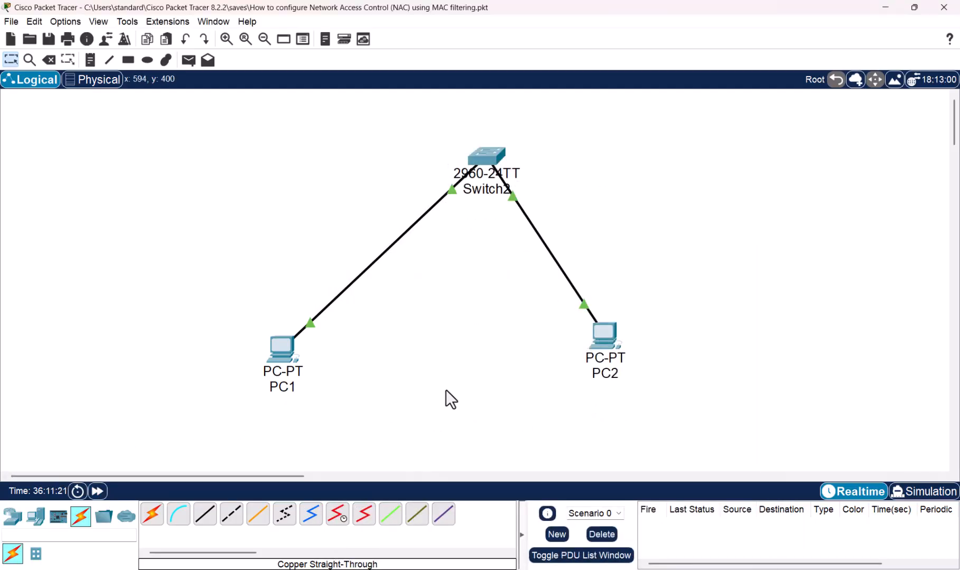
click(282, 353)
click(628, 196)
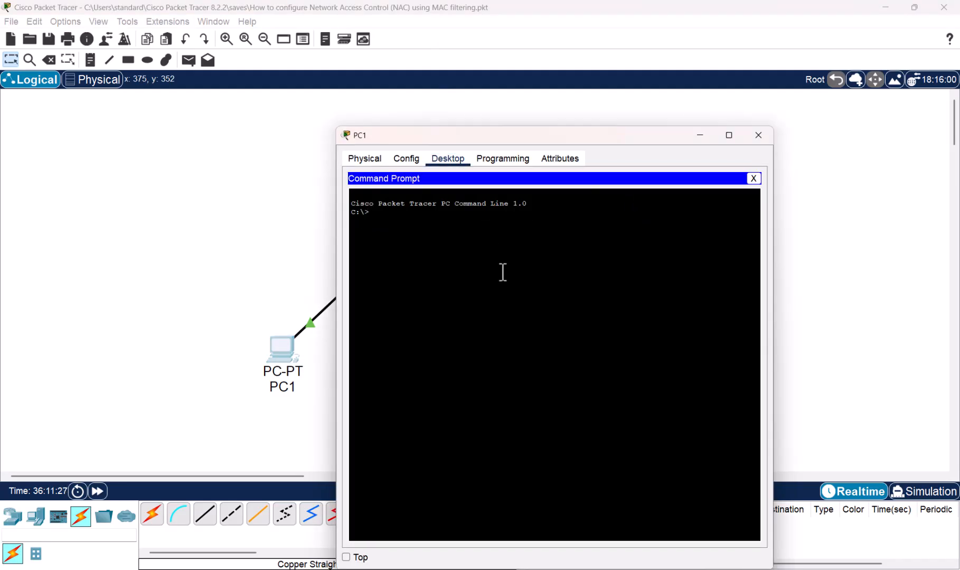
text(ping 192.168.1.2)
key(Return)
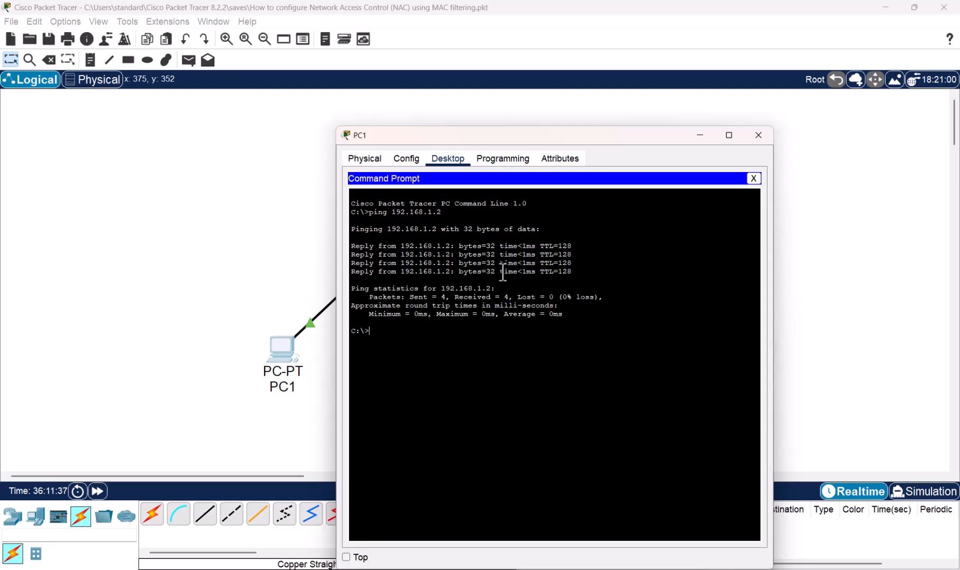
Step: Display PC1's ARP table with arp -a, examine the physical address of 192.168.1.2, and close PC1's window
text(arp -a)
key(Return)
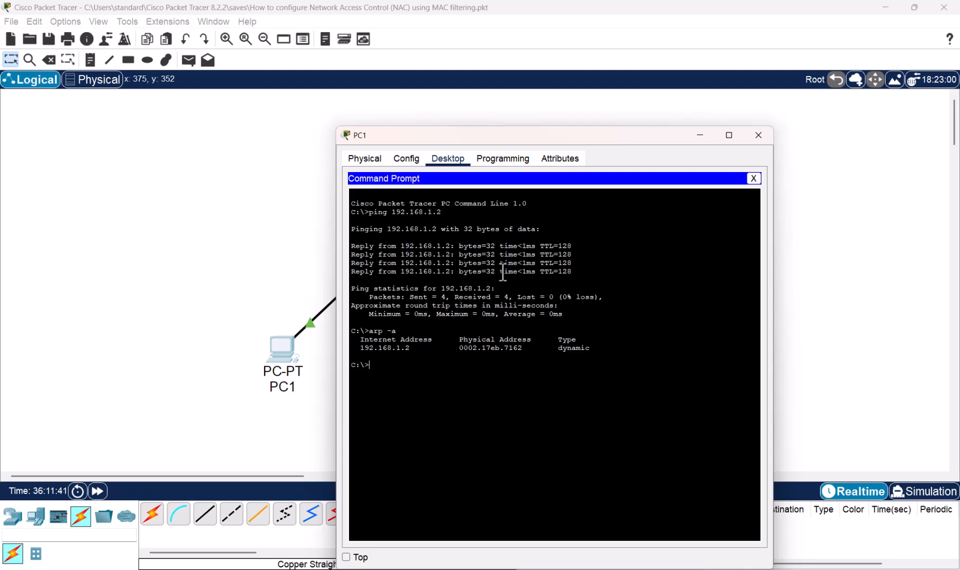
double_click(457, 350)
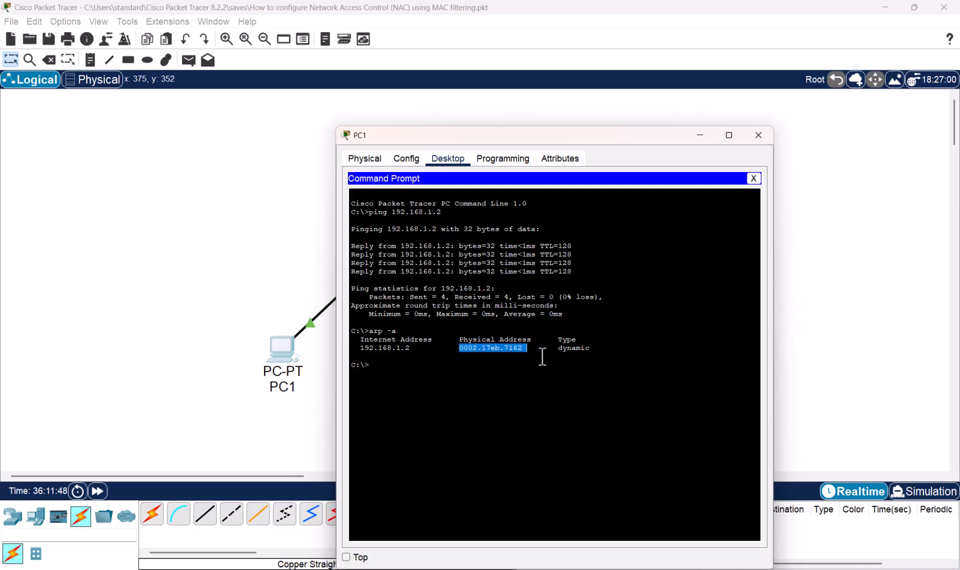
click(759, 135)
Step: Reopen the switch's command line and leave interface configuration mode with the command end
click(498, 157)
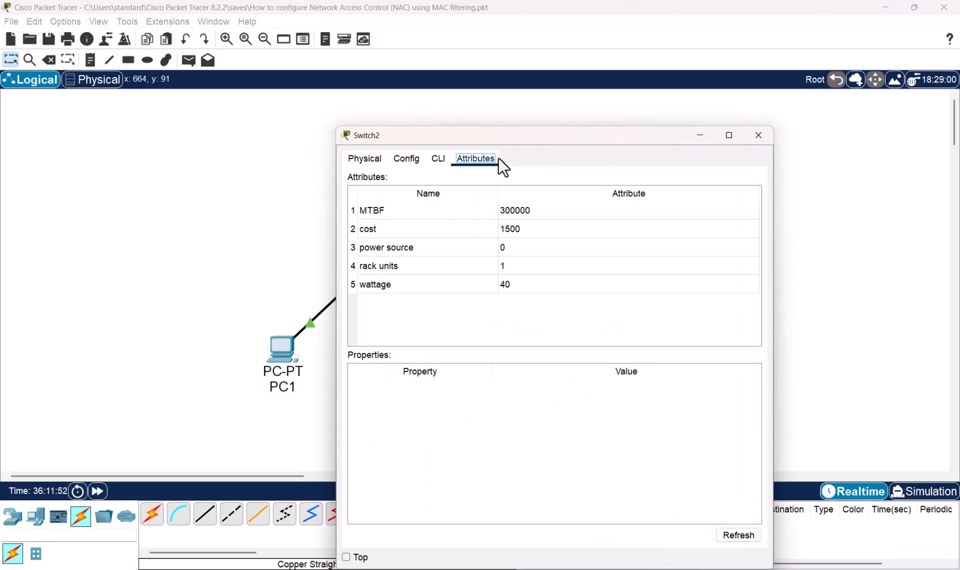
click(437, 159)
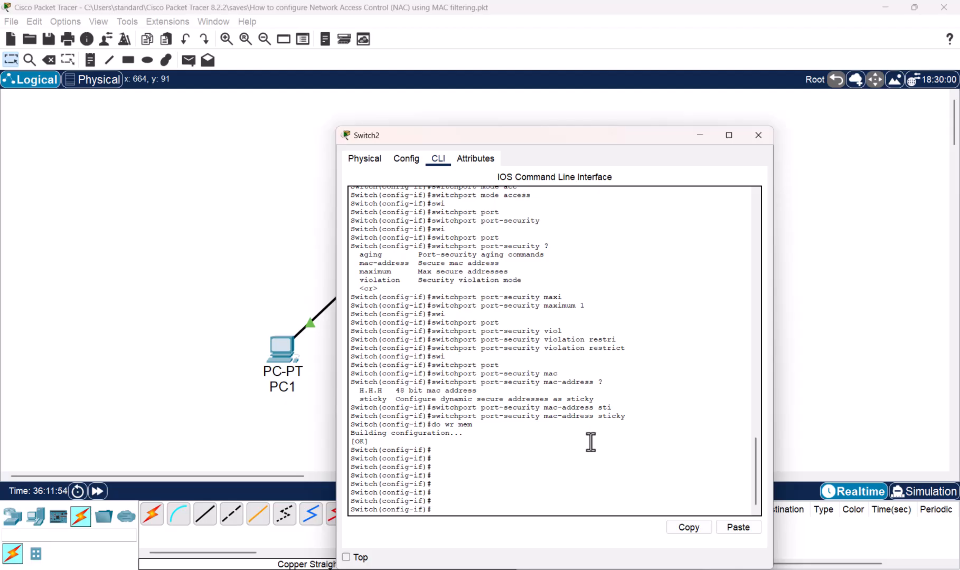
text(end)
key(Return)
key(Return)
key(Return)
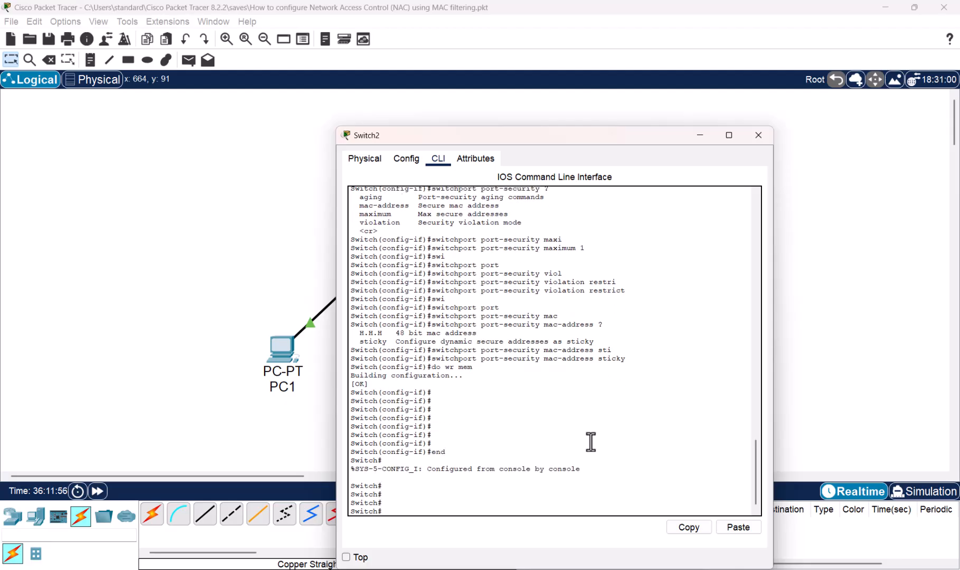
Step: Display the switch's MAC table with show mac-address-table, examine the addresses and their ports, and close the switch window
text(show mac-)
key(Tab)
key(Return)
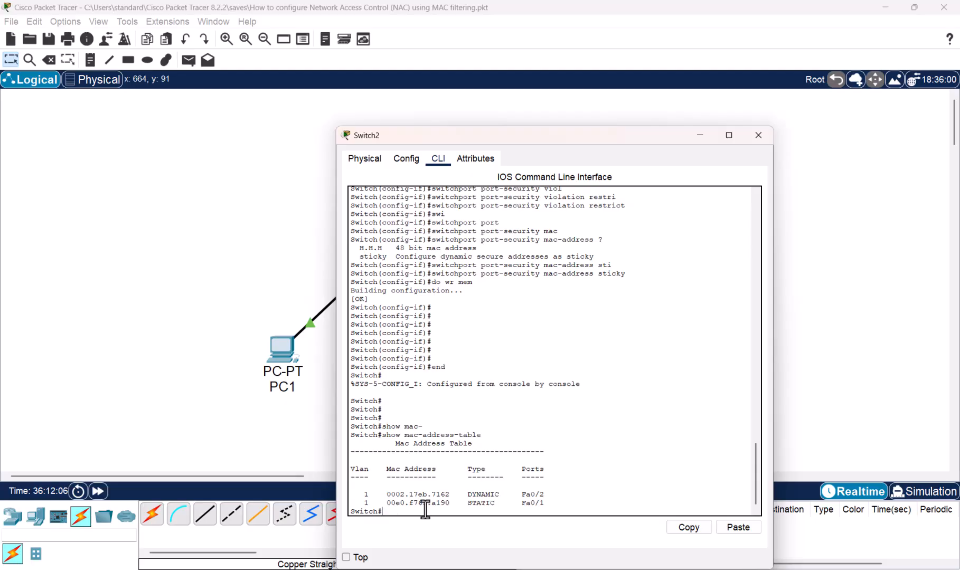
drag(431, 503, 454, 503)
drag(517, 505, 553, 506)
drag(431, 495, 455, 495)
click(758, 136)
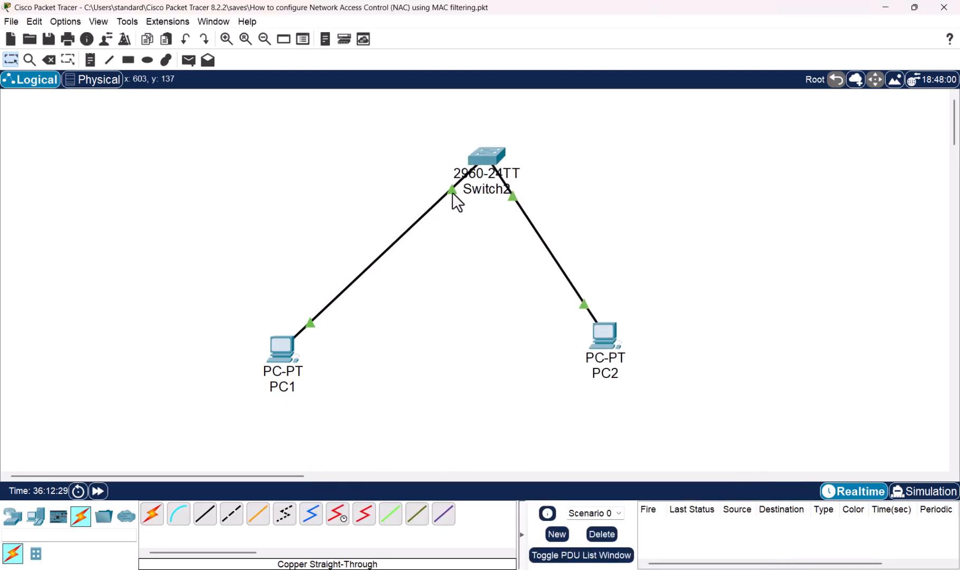
Step: Move PC1's cable on the switch to FastEthernet0/3 and PC2's cable to FastEthernet0/1
mouse_move(452, 192)
drag(452, 192, 490, 158)
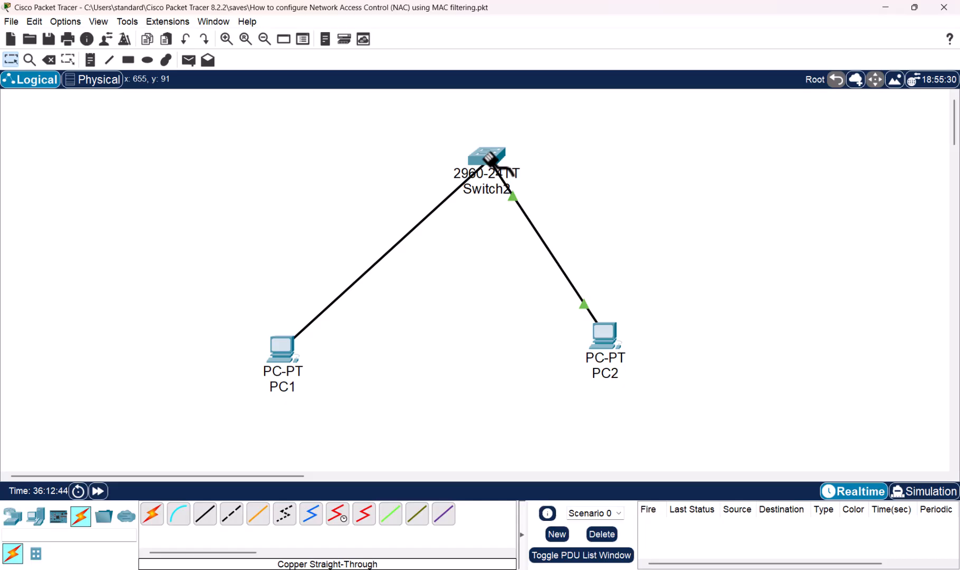
drag(490, 158, 491, 159)
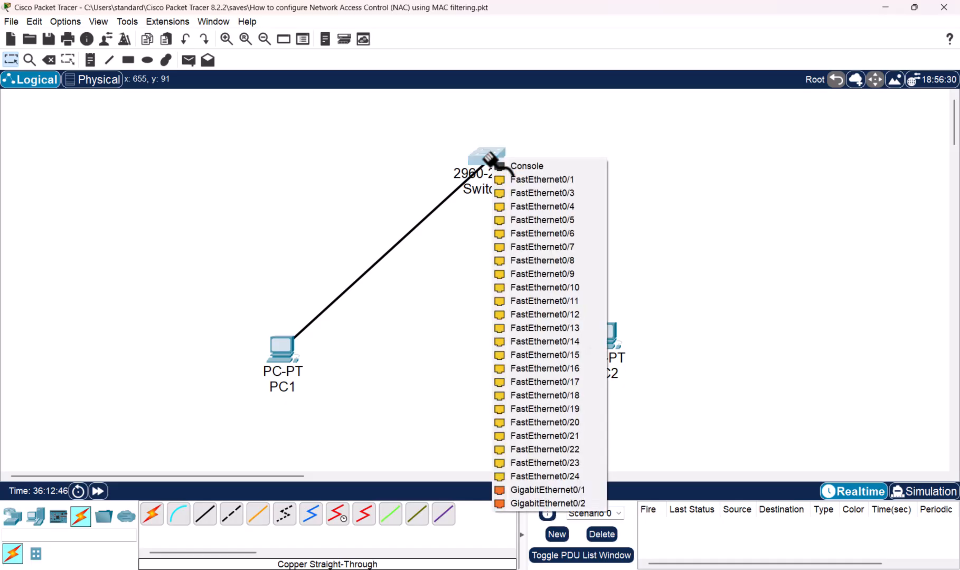
click(538, 194)
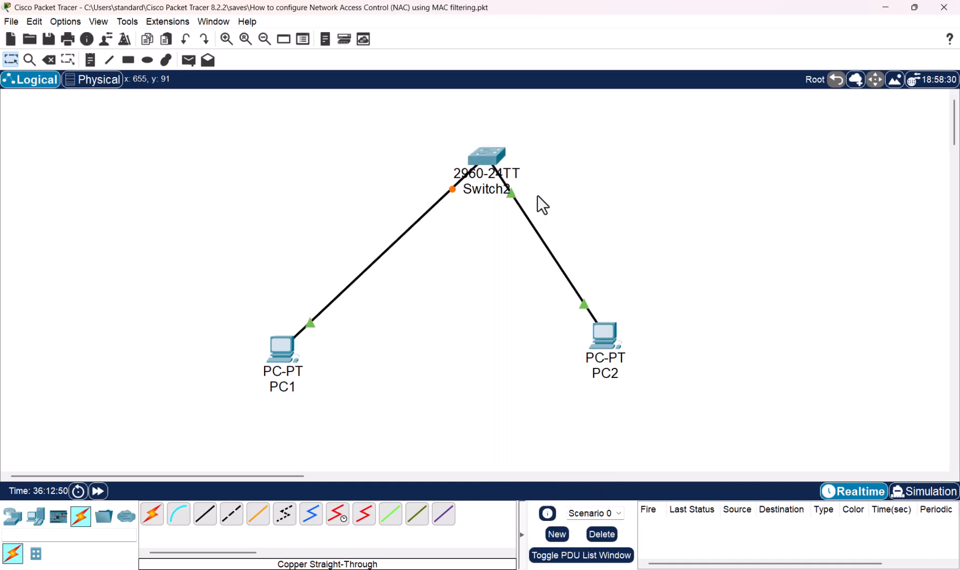
drag(514, 206, 480, 153)
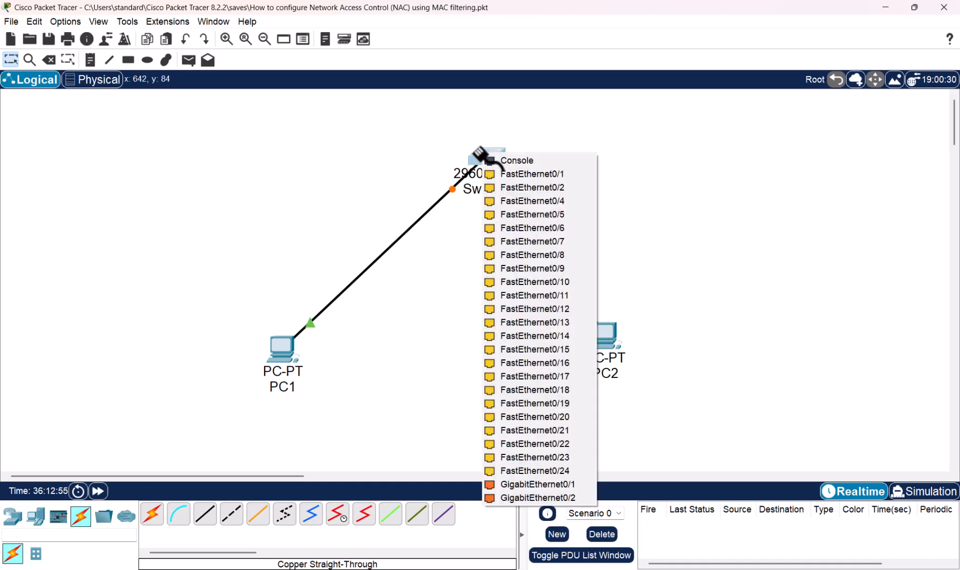
click(529, 177)
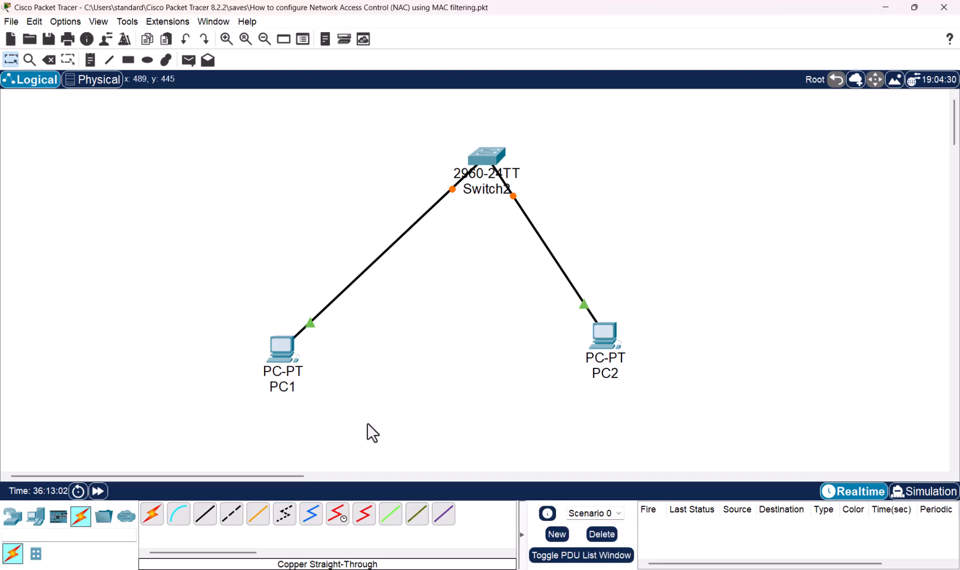
Step: Fast-forward the simulation time and ping 192.168.1.1 from PC2's command prompt to test the port security
click(98, 492)
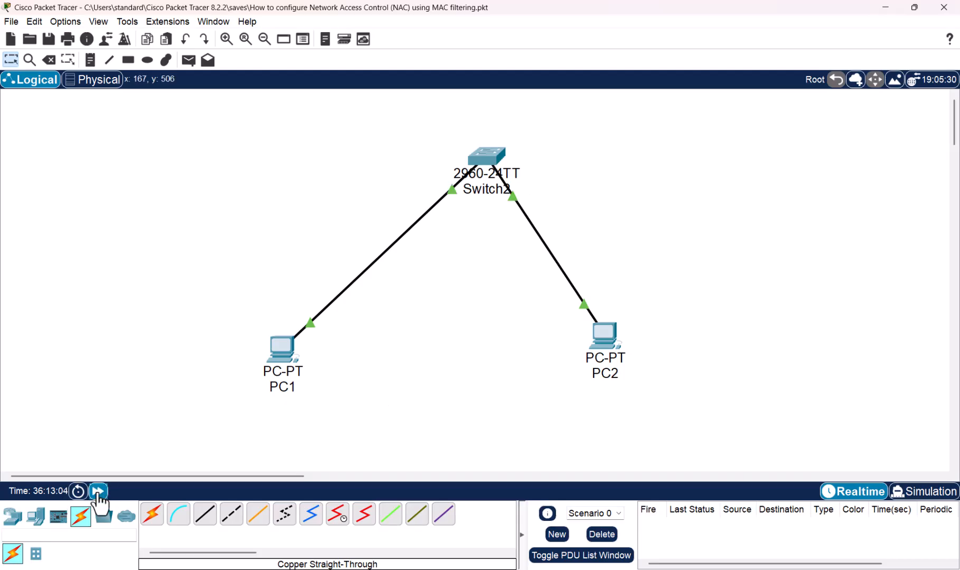
click(98, 492)
click(602, 336)
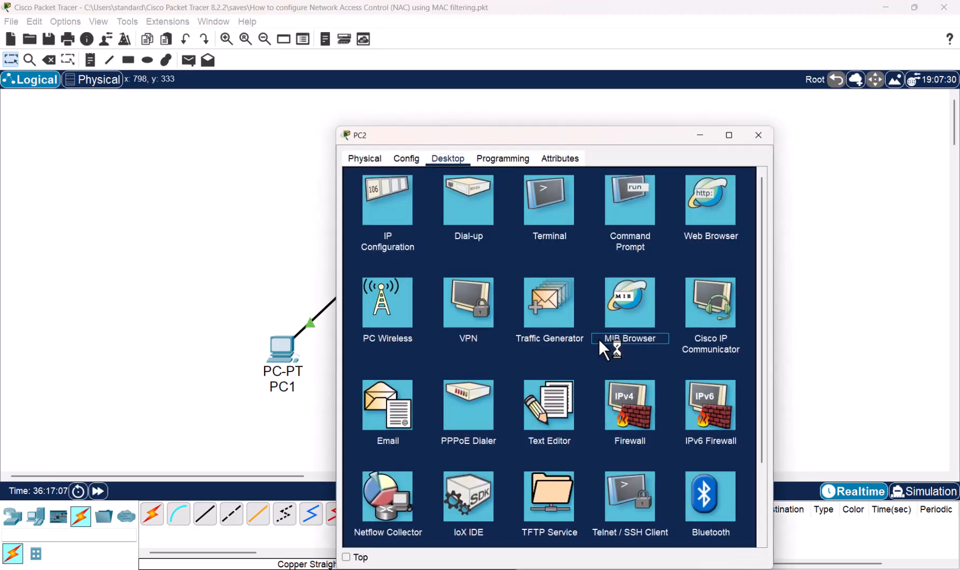
click(639, 226)
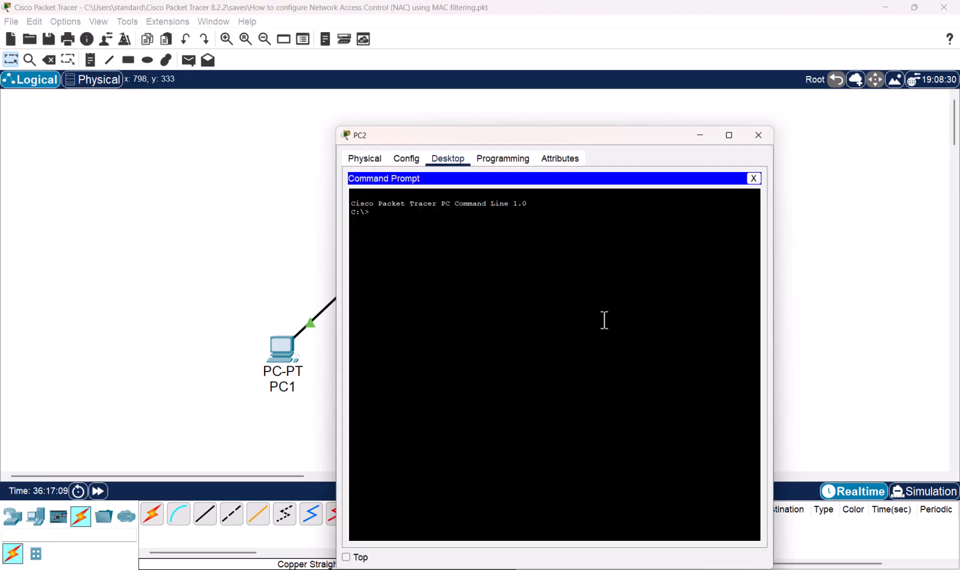
text(ping 192.168.1.1)
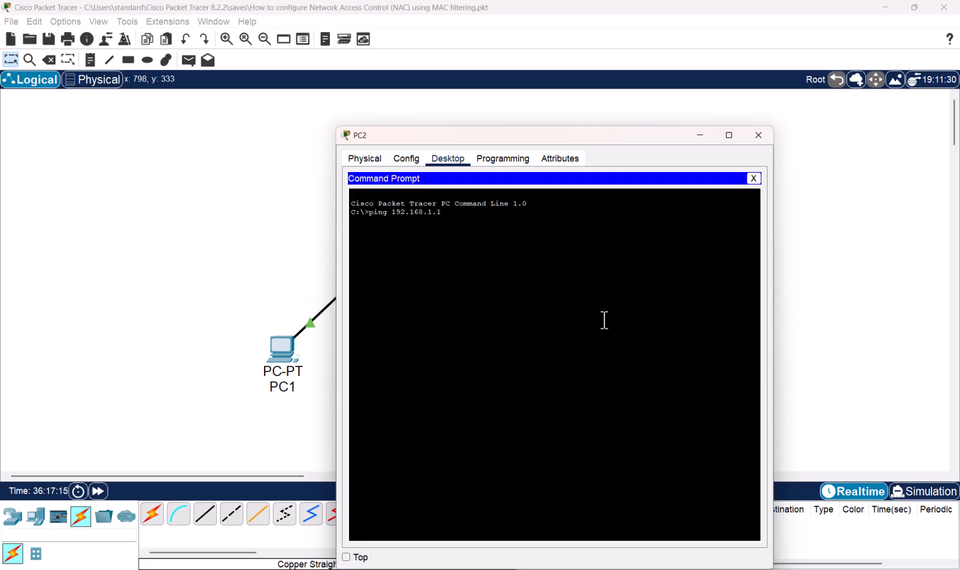
key(Return)
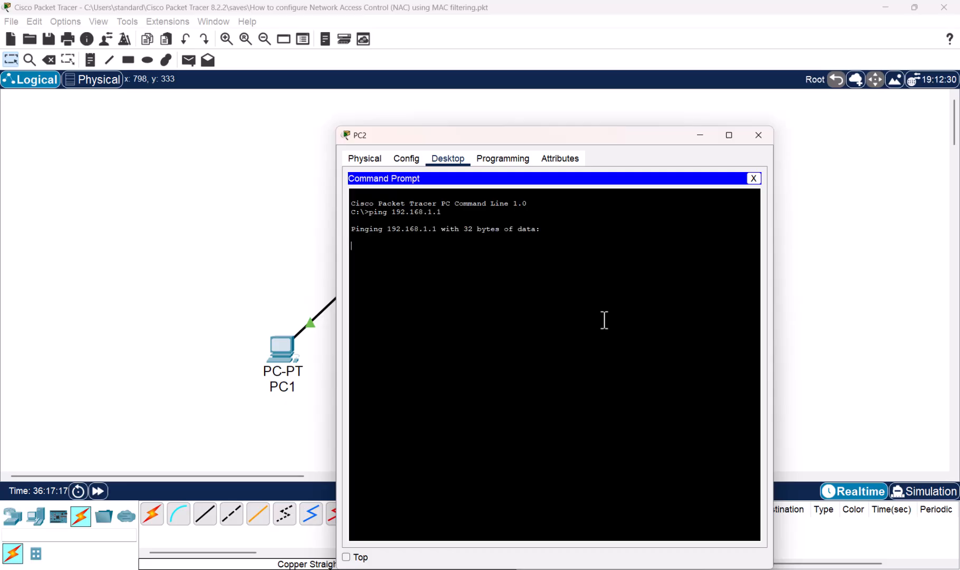
click(186, 438)
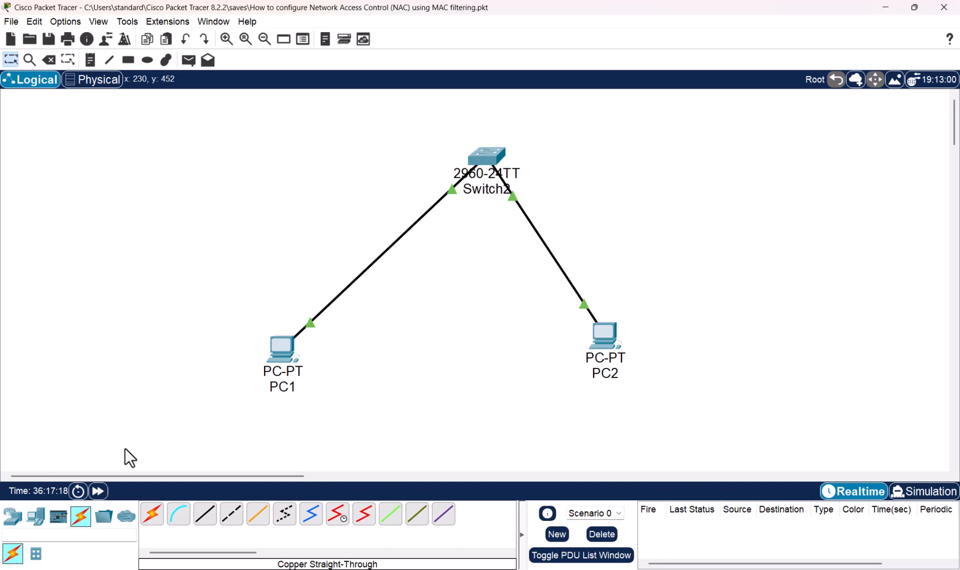
Step: Fast-forward the simulation time and review the ping result in PC2's command prompt
click(98, 491)
click(603, 337)
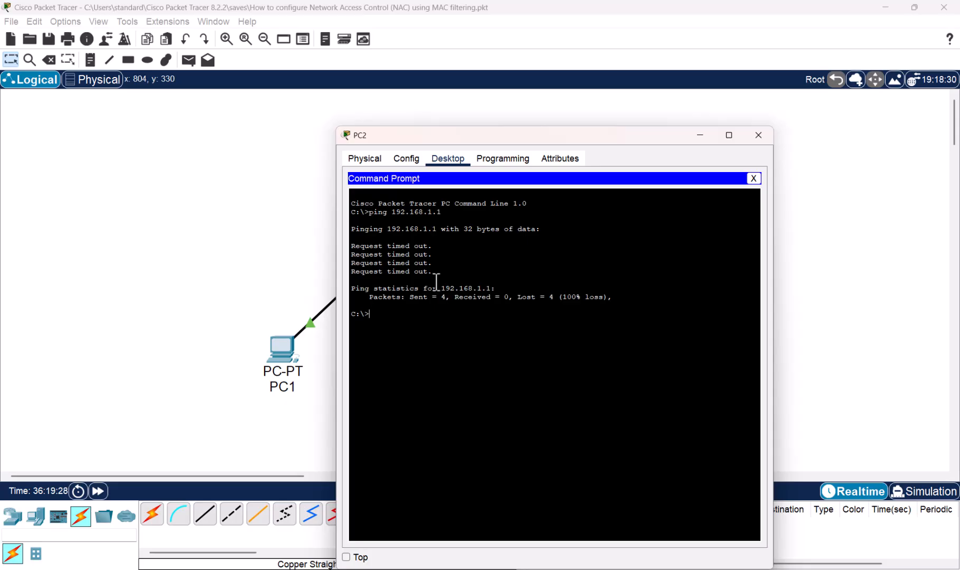
click(287, 256)
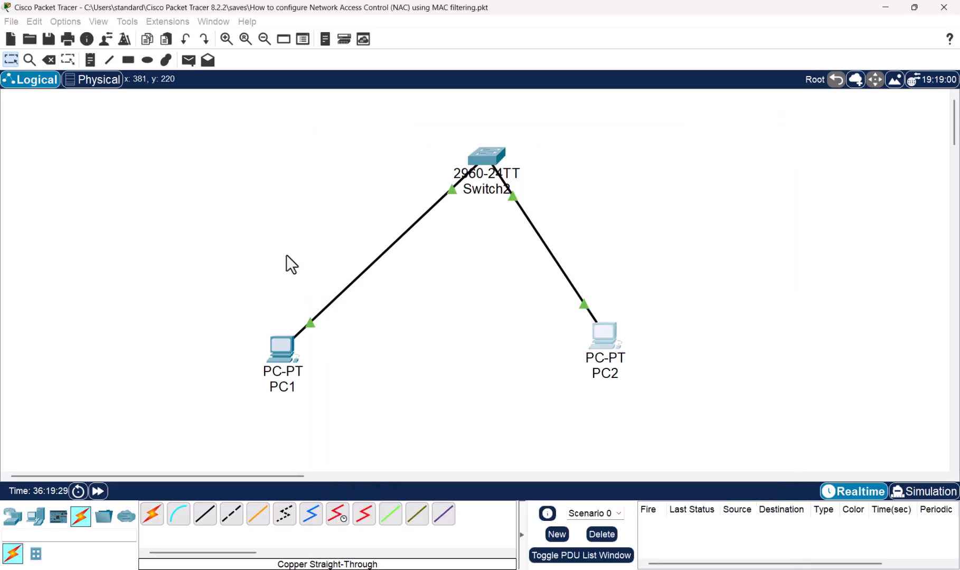
Step: Reopen Switch2's command line and bring up a fresh privileged prompt
click(482, 168)
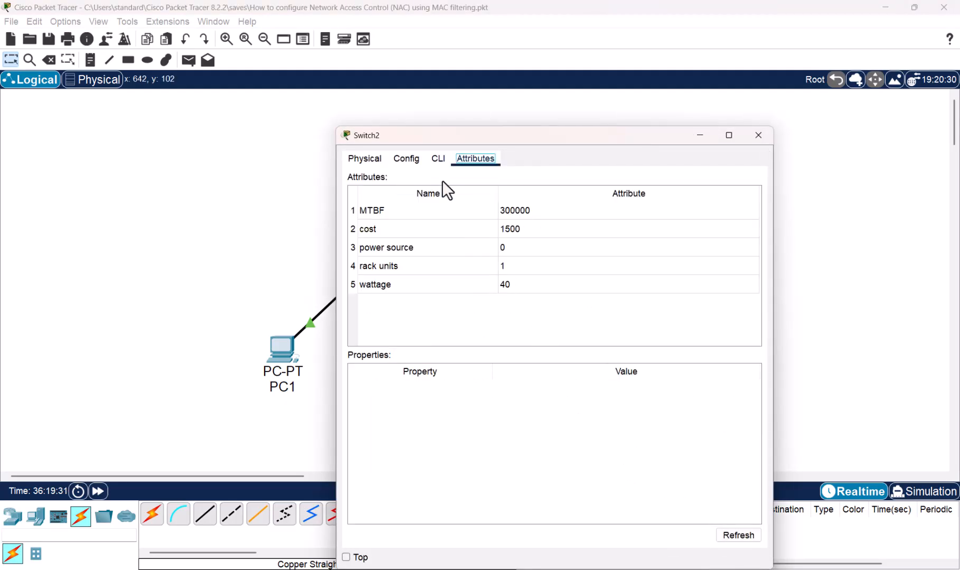
click(435, 161)
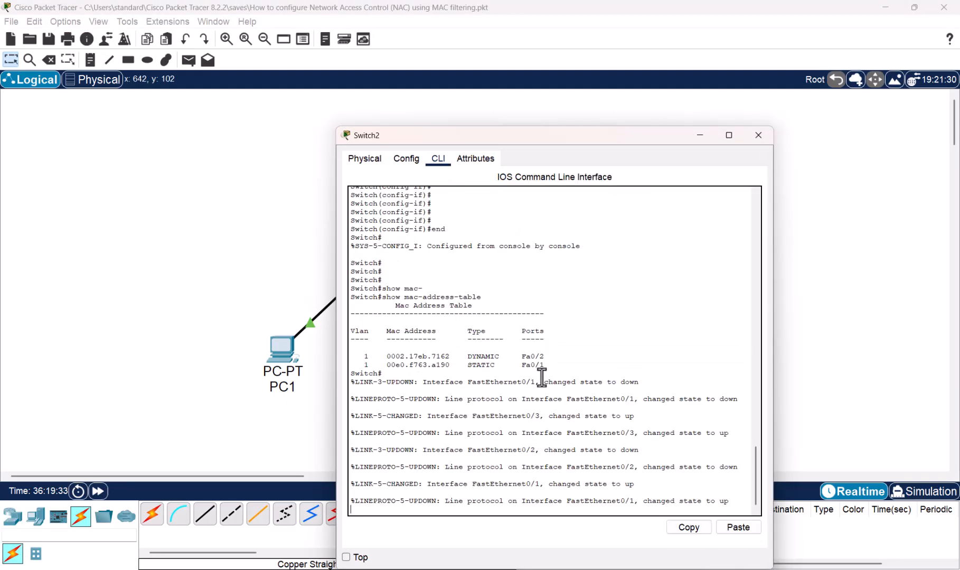
key(Return)
key(Return)
key(Return)
key(Return)
key(Return)
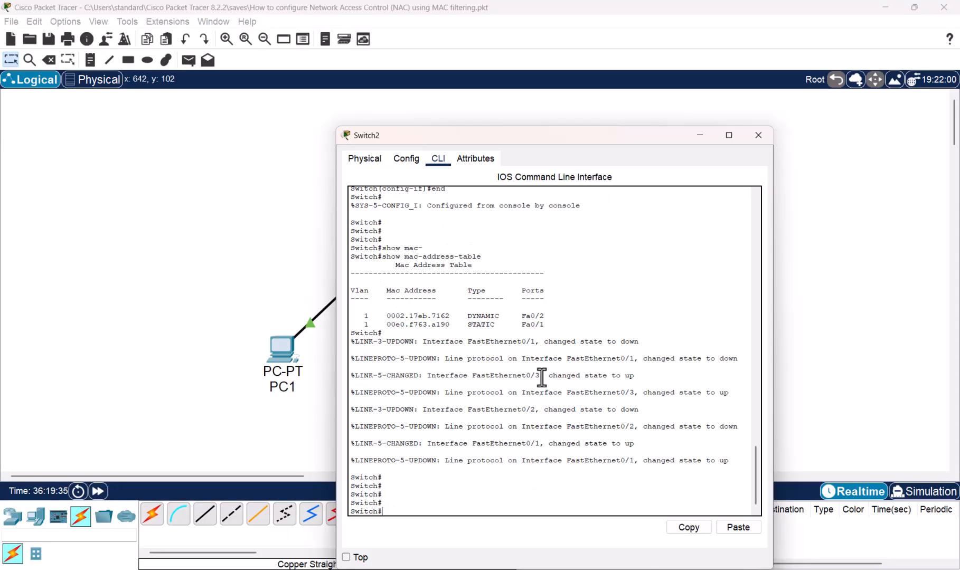
Step: Run show port-security interface fastEthernet 0/1, examine the security violation count, and close the switch window
text(show port)
key(Tab)
text(fa)
key(Tab)
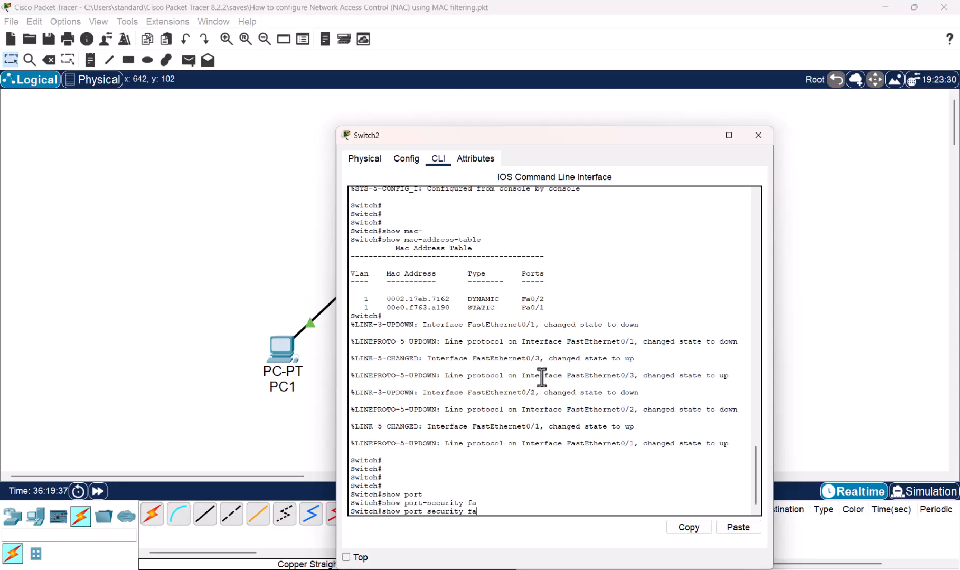
key(BackSpace)
key(BackSpace)
text(inter)
key(Tab)
text(fa)
key(Tab)
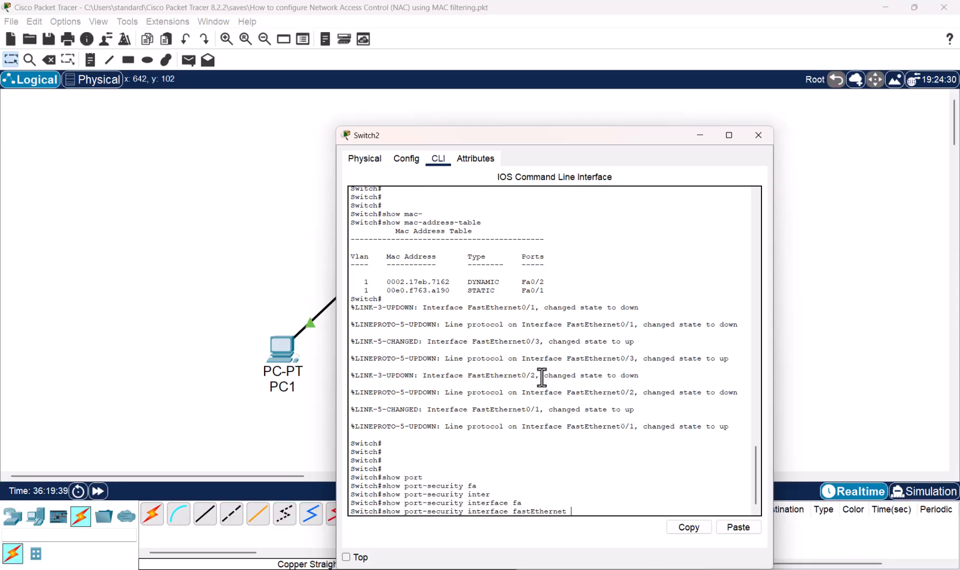
text(0/1)
key(Return)
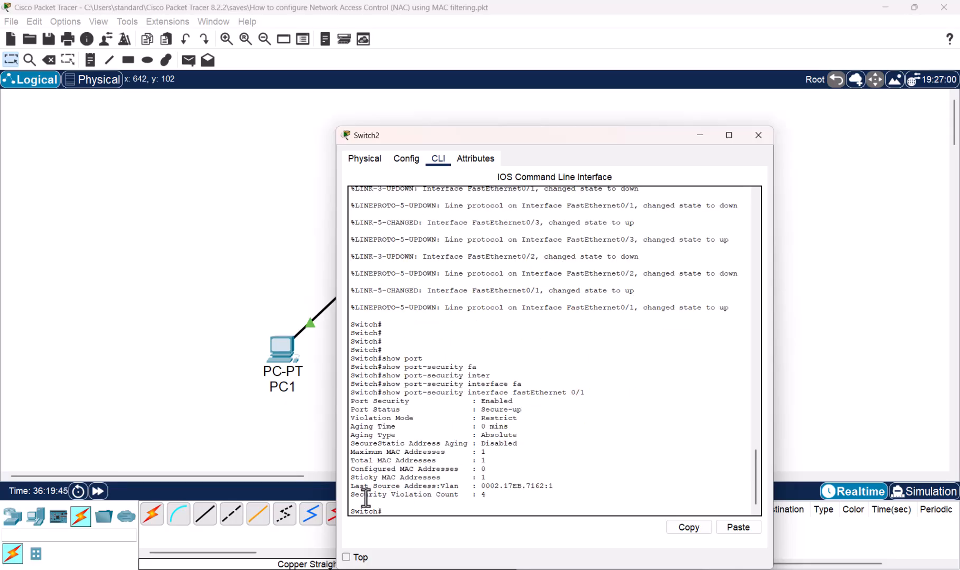
drag(365, 498, 506, 499)
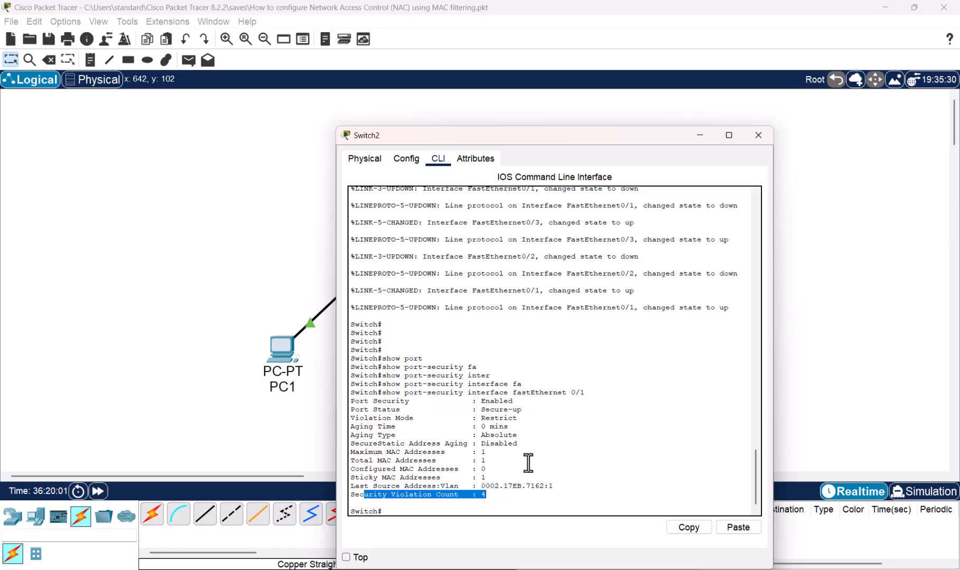
click(759, 136)
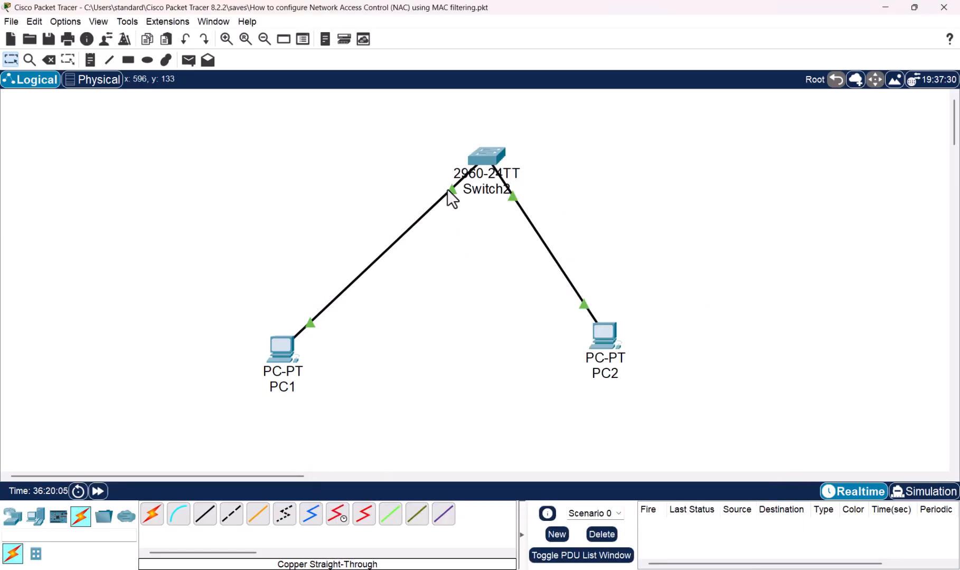
Step: Move PC2's cable on the switch to FastEthernet0/2 and PC1's cable to FastEthernet0/1
mouse_move(448, 191)
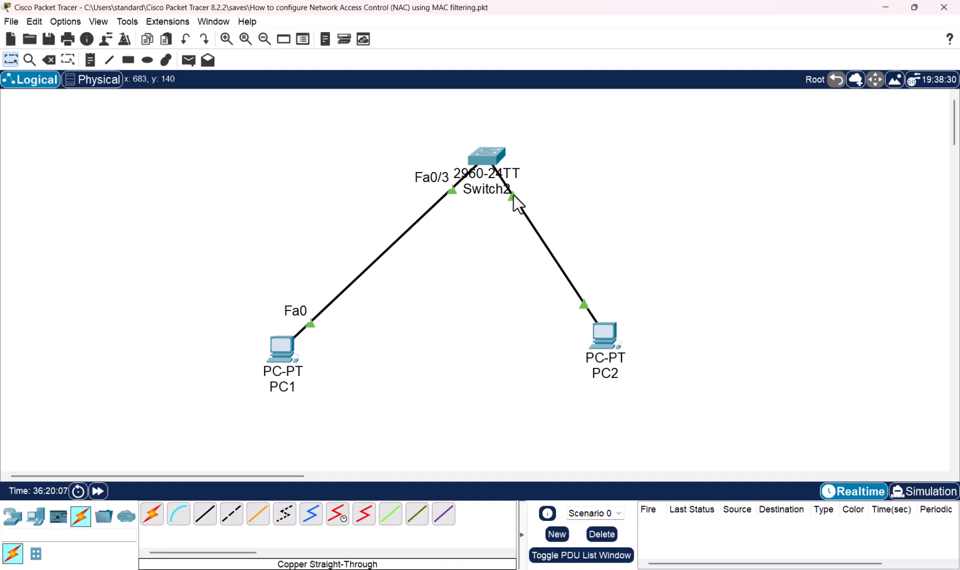
drag(512, 195, 491, 157)
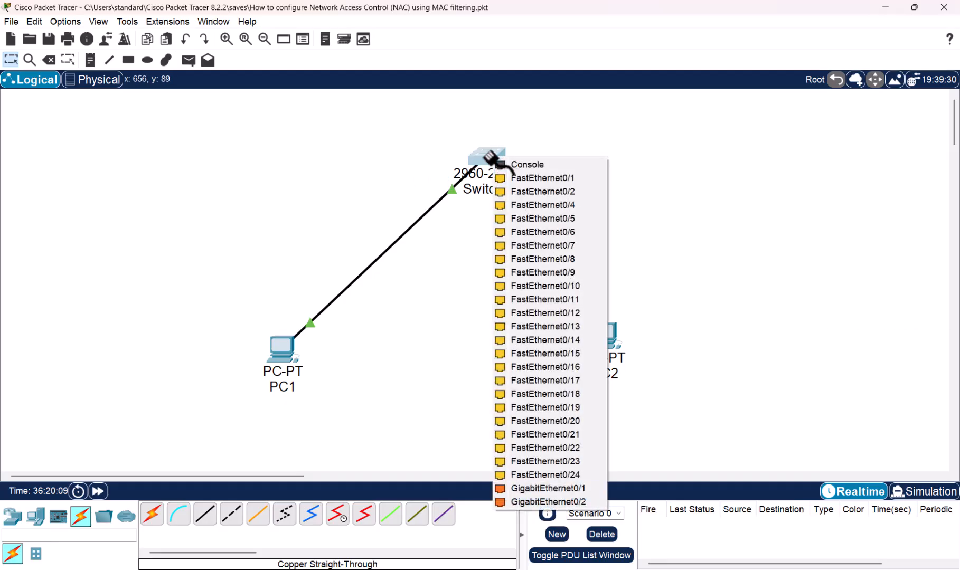
click(575, 195)
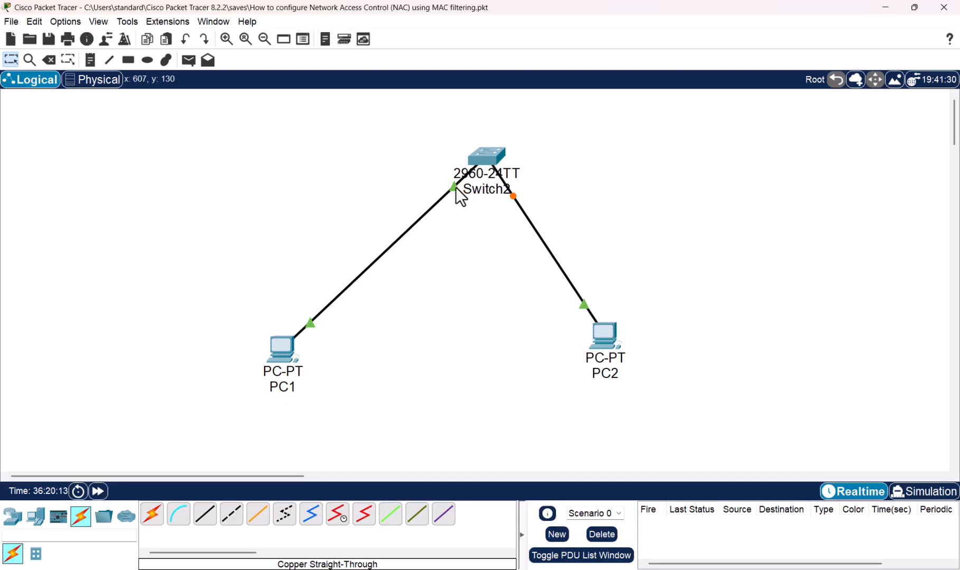
drag(456, 193, 485, 157)
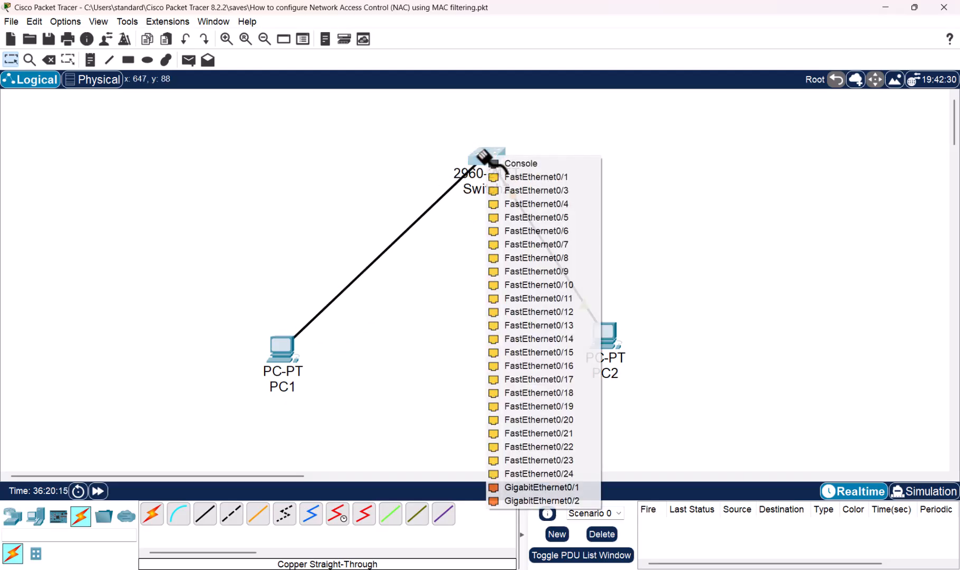
click(528, 175)
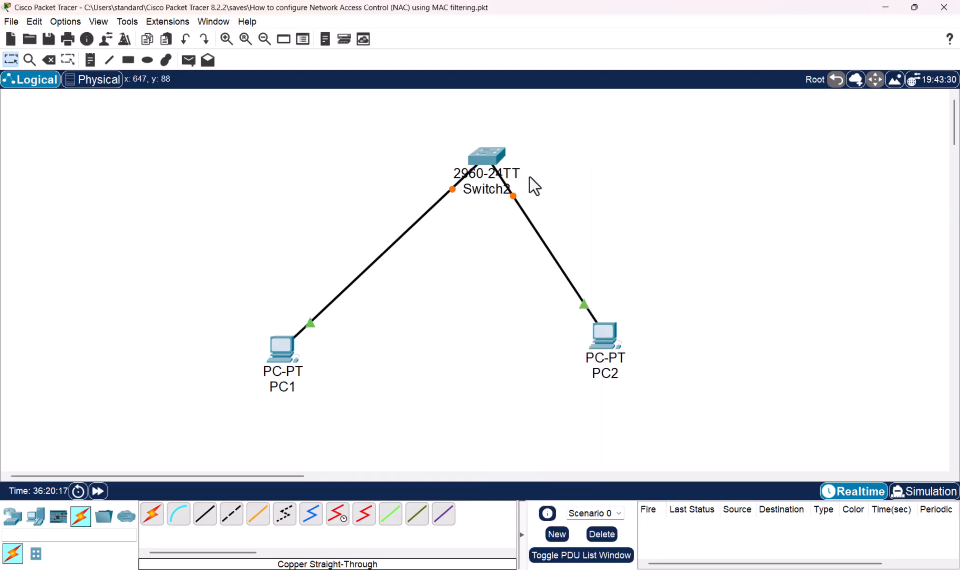
Step: Fast-forward the simulation time and repeat the ping to 192.168.1.1 from PC2's command prompt
click(97, 491)
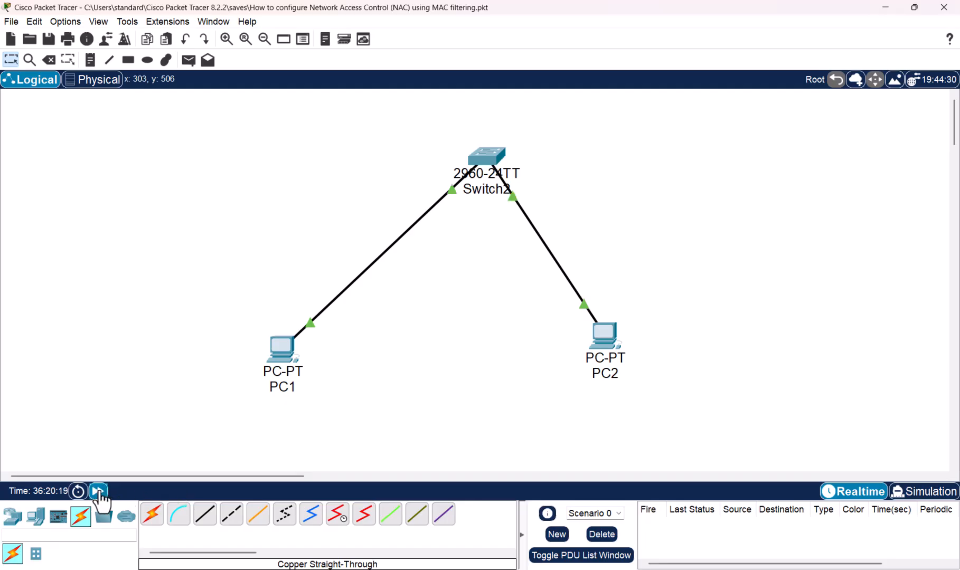
click(614, 337)
key(Up)
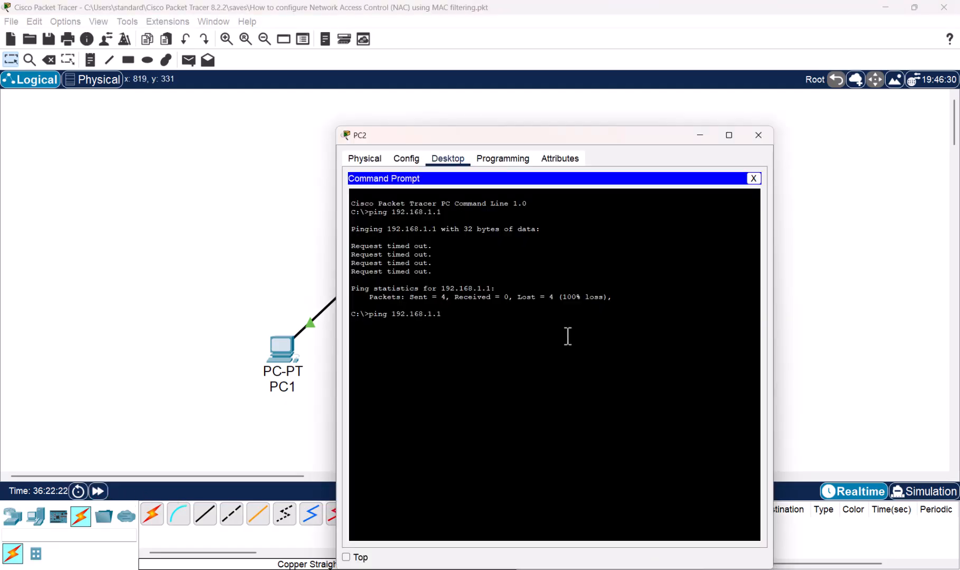
key(Return)
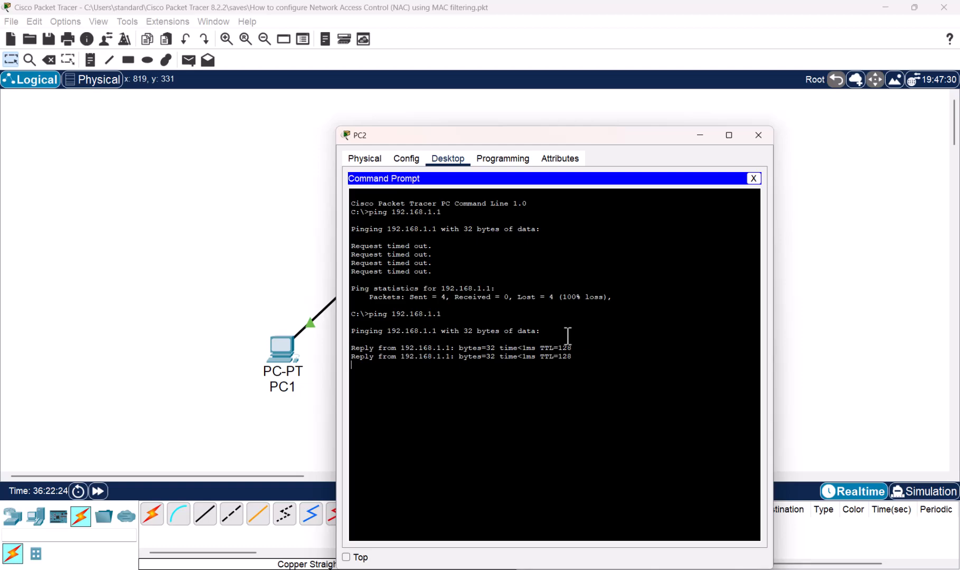